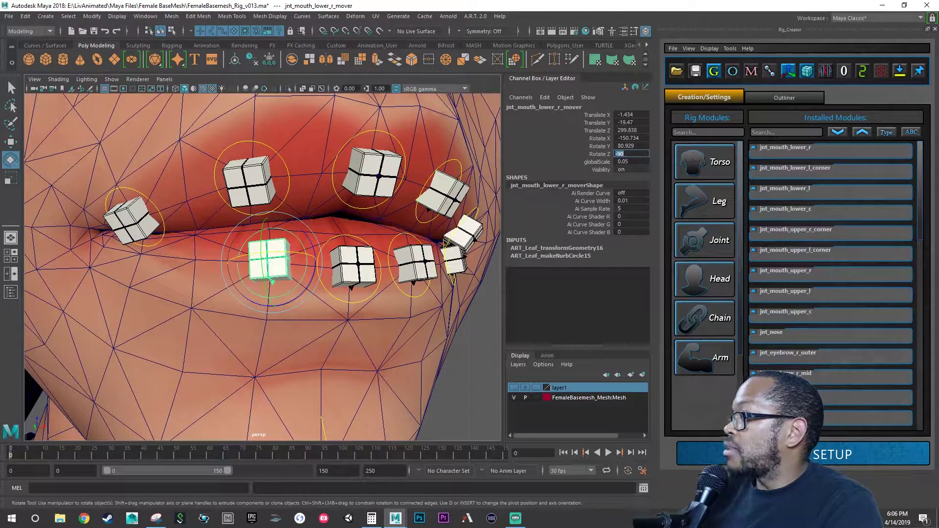
- Rotate the jnt_mouth_lower_r mover freehand on the lower lip and set its Rotate Z to -138.89
key("alt+Tab")
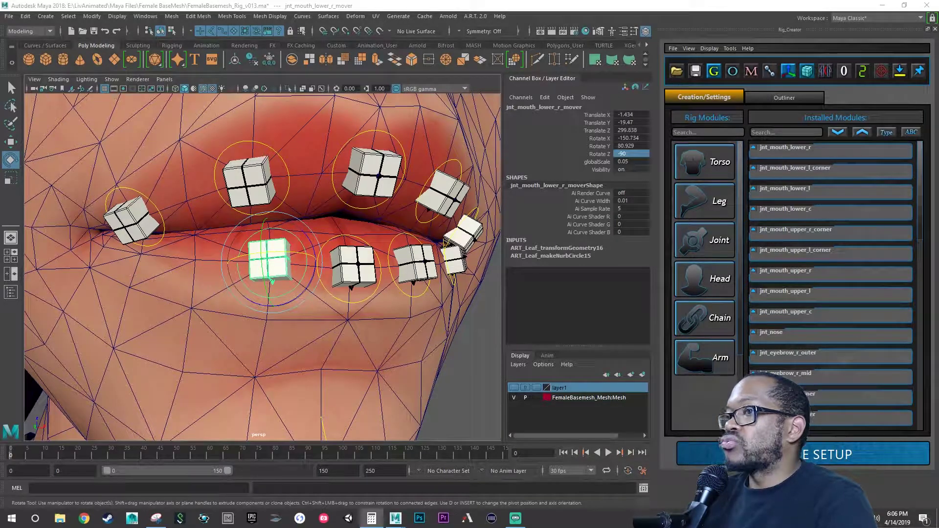
left_click_drag(360, 307, 382, 258, "alt")
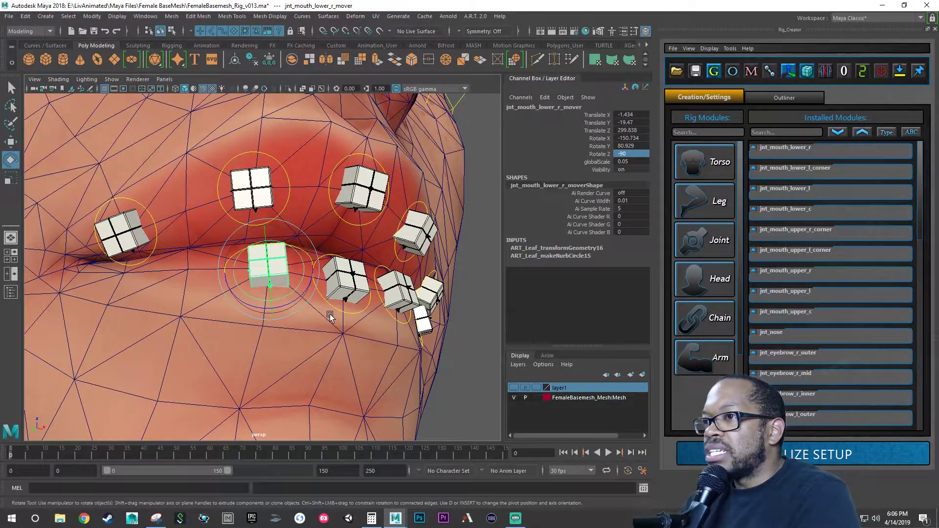
mouse_move(329, 315)
left_mouse_down("alt")
mouse_move(286, 322)
mouse_move(325, 328)
left_mouse_up("alt")
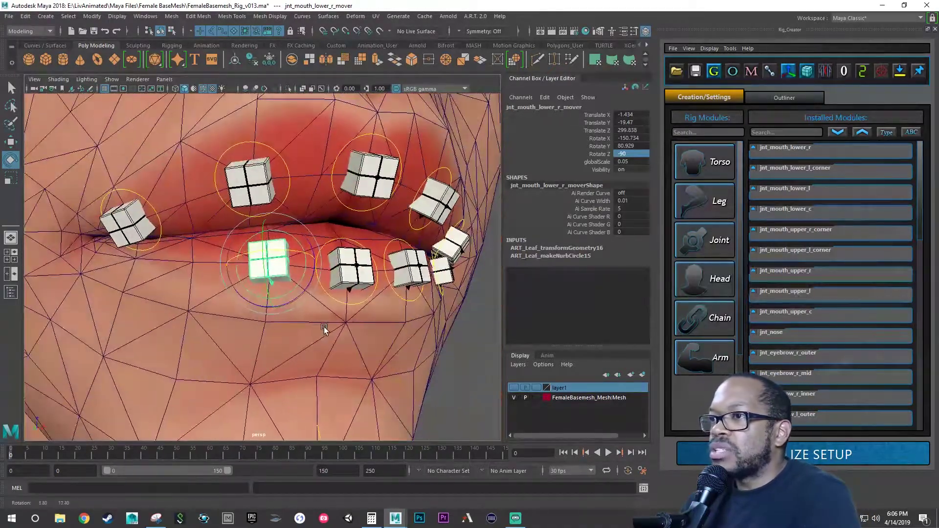
left_click_drag(304, 289, 304, 296)
double_click(631, 153)
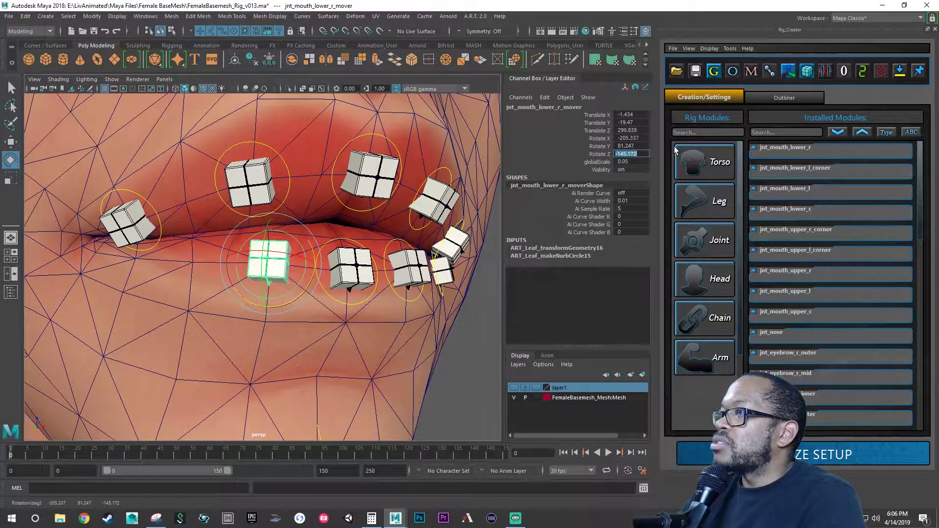
type("-13")
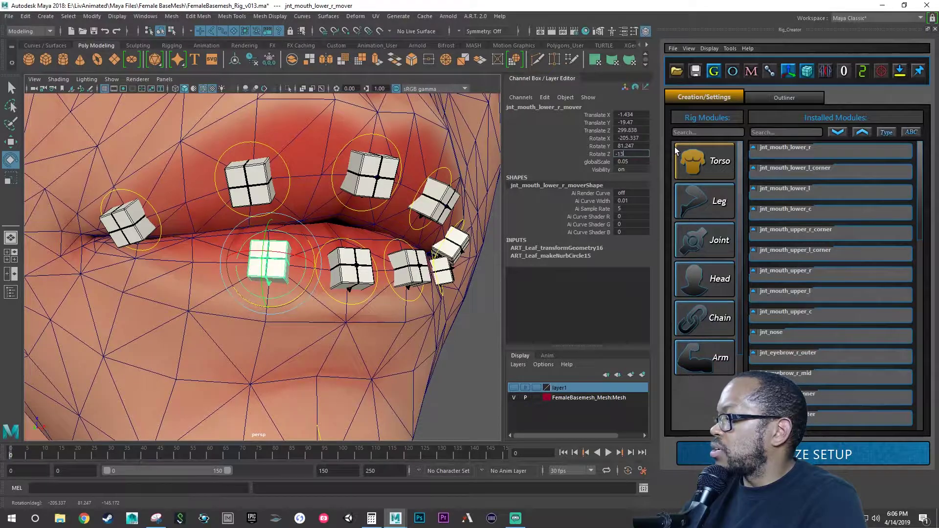
type("8.89")
key("Return")
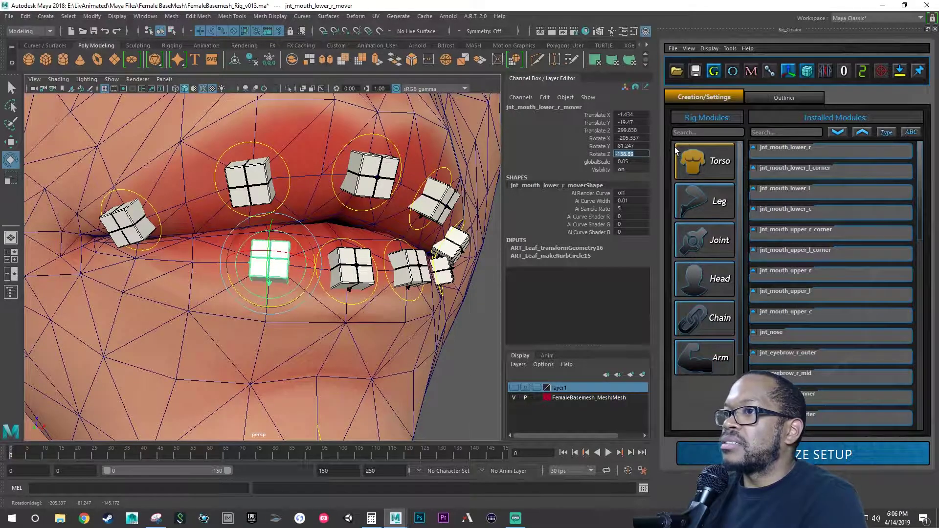
- Check the lower lip mover's orientation from several angles and save the scene
left_click_drag(387, 230, 409, 206, "alt")
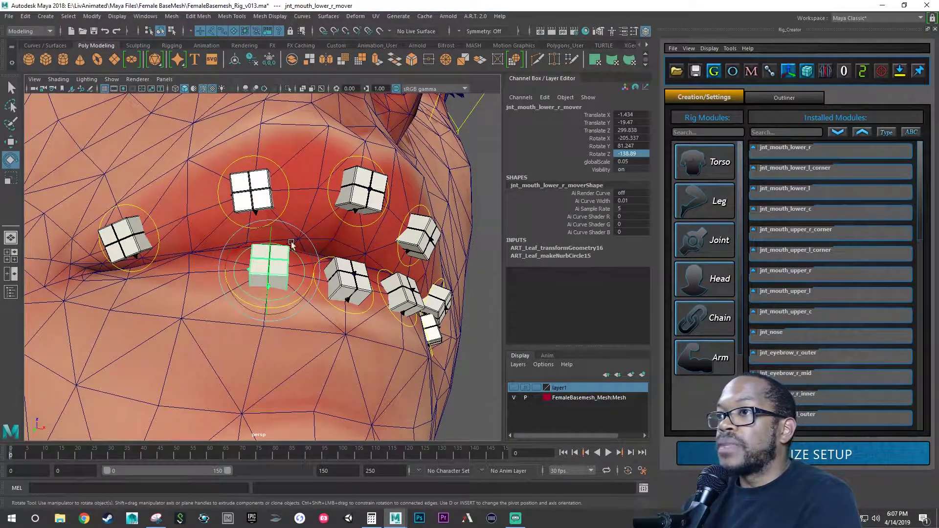
left_click_drag(291, 242, 300, 286, "alt")
key("ctrl+s")
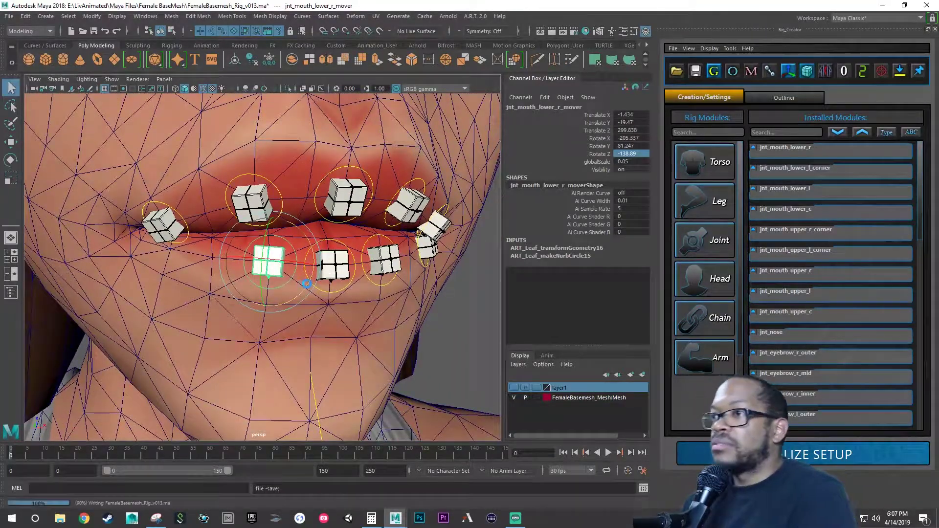
key("e")
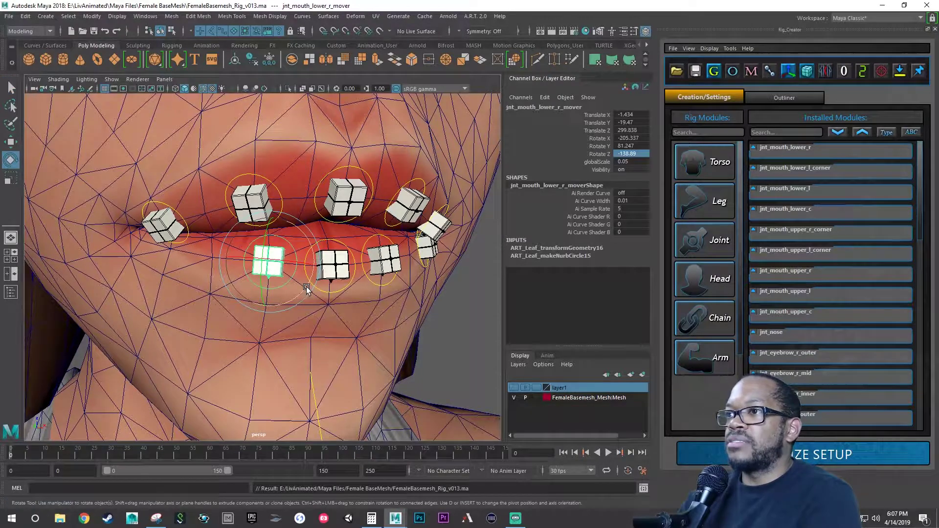
- Add the lower left mouth mover to the selection and try moving both lower lip movers along their object axes
left_click(386, 285)
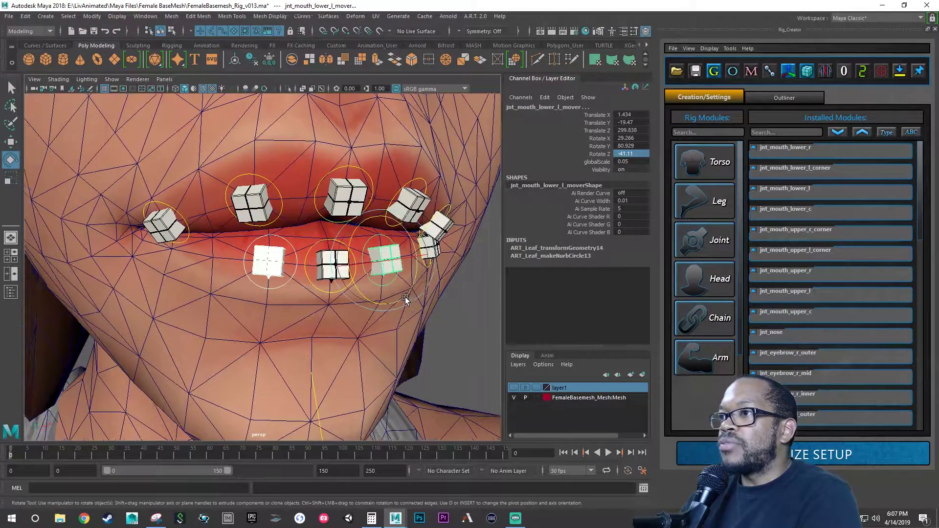
left_click_drag(405, 297, 387, 303, "alt")
key("w")
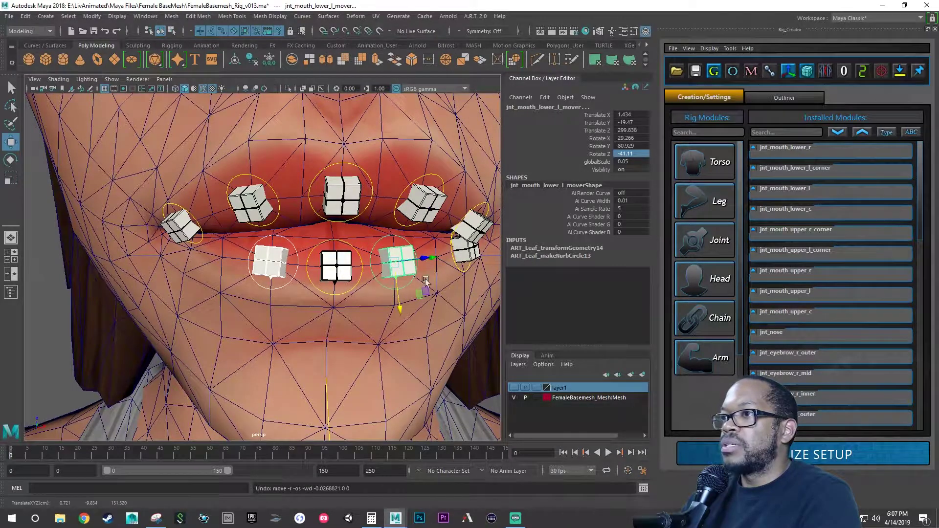
left_click_drag(430, 262, 380, 264)
key("ctrl+z")
key("ctrl+z")
key("ctrl+z")
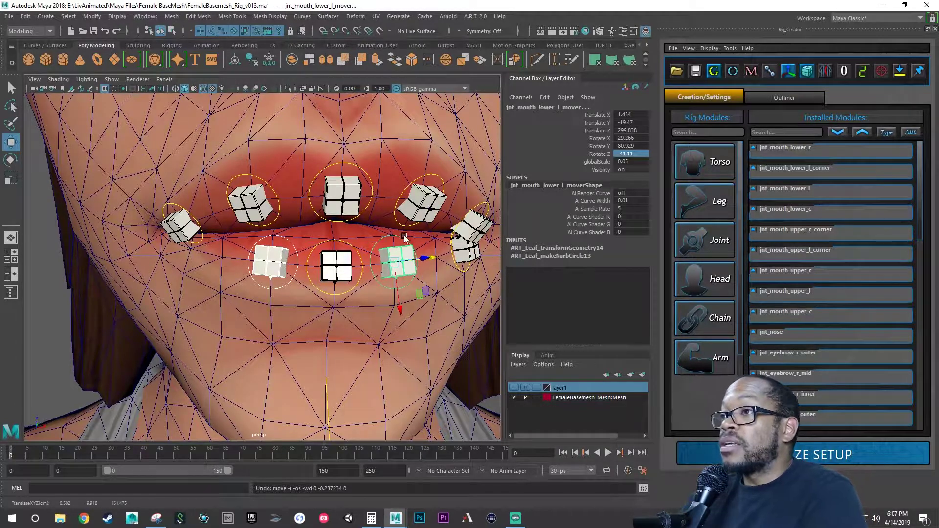
- Add the upper left and upper right mouth movers to the selection and try moving all four together
left_click(396, 224)
left_click(279, 210)
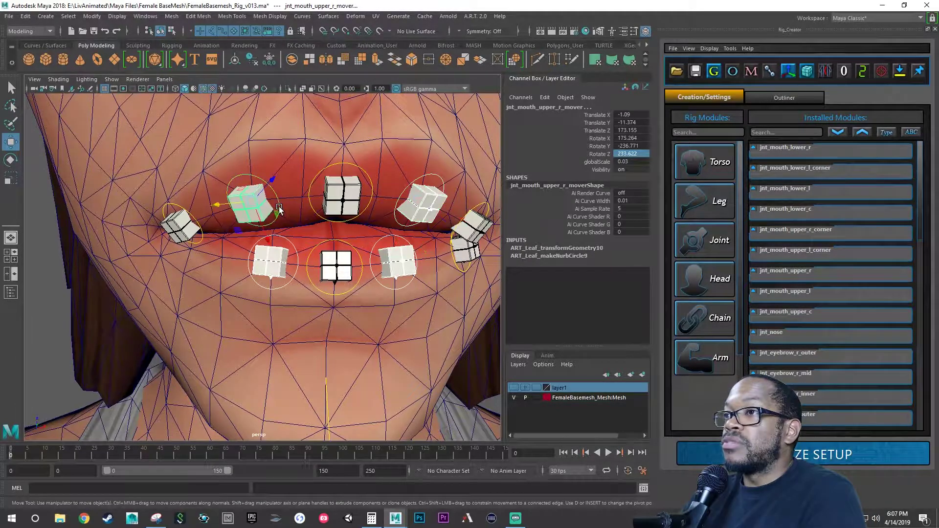
mouse_move(267, 238)
left_mouse_down()
mouse_move(260, 219)
mouse_move(273, 258)
mouse_move(277, 230)
left_mouse_up()
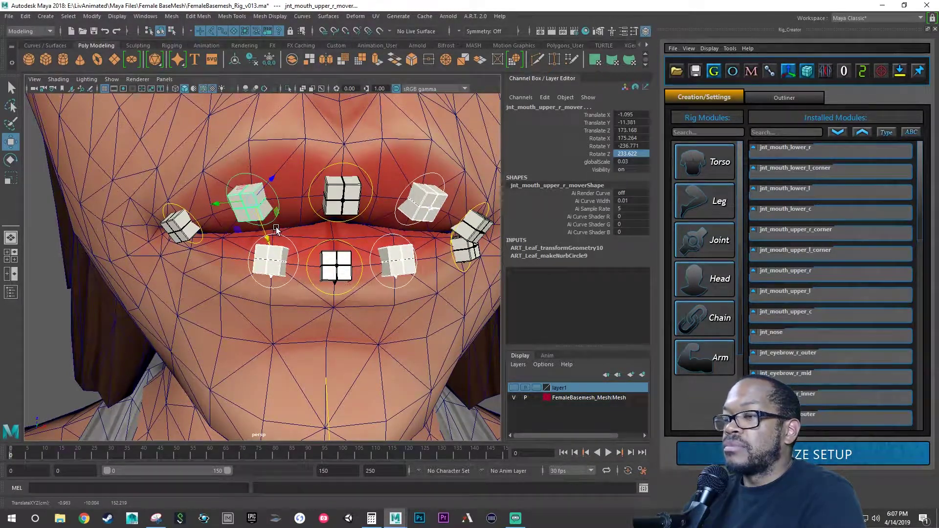
key("ctrl+z")
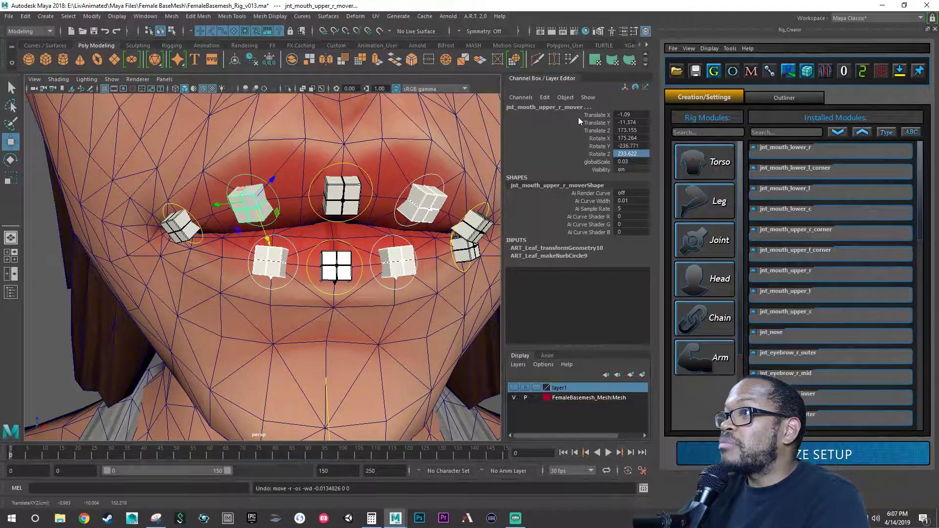
- Set the Move tool's axis orientation to World and try moving the four selected mouth movers
left_click(634, 31)
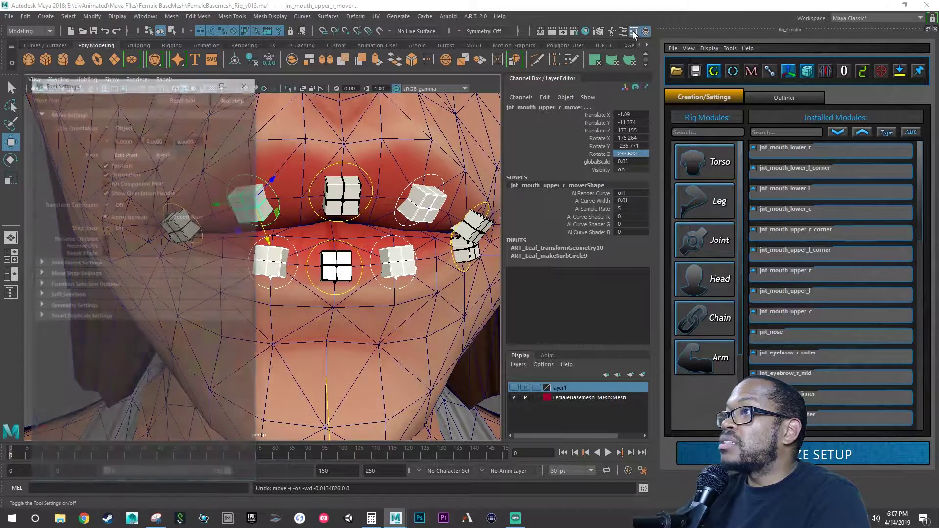
left_click(107, 126)
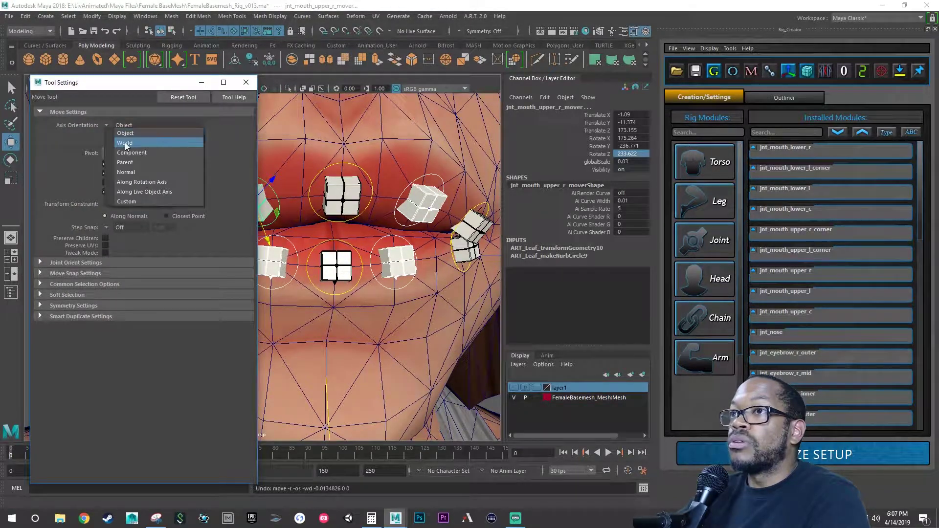
left_click(126, 137)
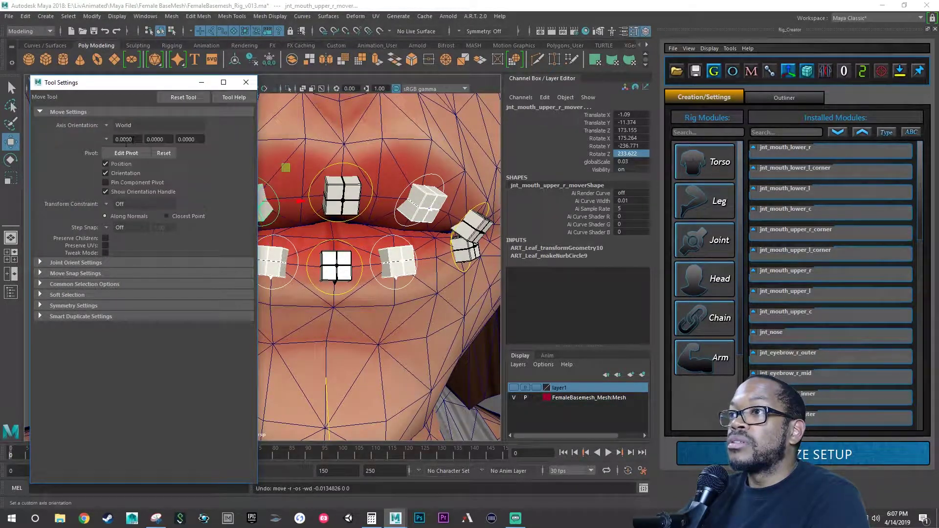
left_click(246, 81)
mouse_move(284, 168)
left_mouse_down()
mouse_move(260, 161)
mouse_move(303, 154)
mouse_move(305, 188)
mouse_move(293, 159)
mouse_move(274, 154)
mouse_move(278, 172)
left_mouse_up()
key("ctrl+z")
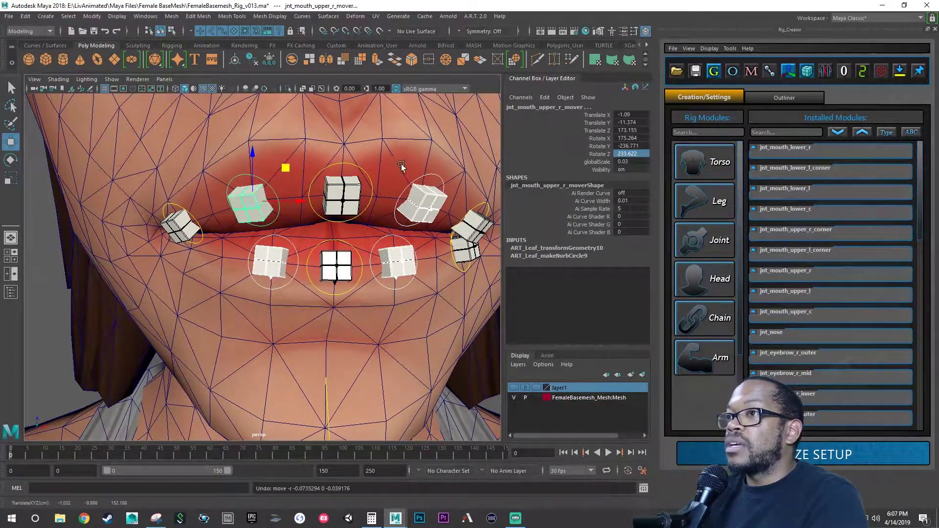
- Set the Move tool's axis orientation to Object and try moving the selected mouth movers along their own axes
double_click(11, 142)
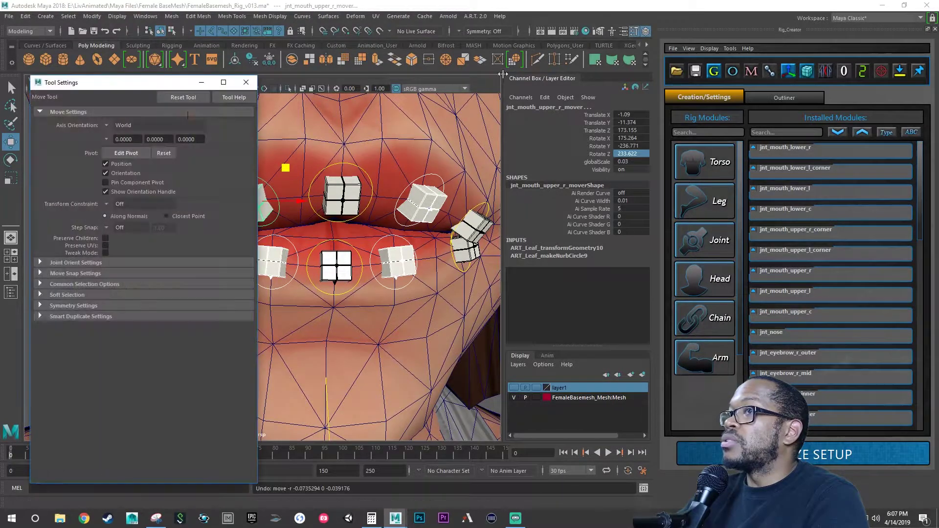
left_click(106, 126)
left_click(119, 130)
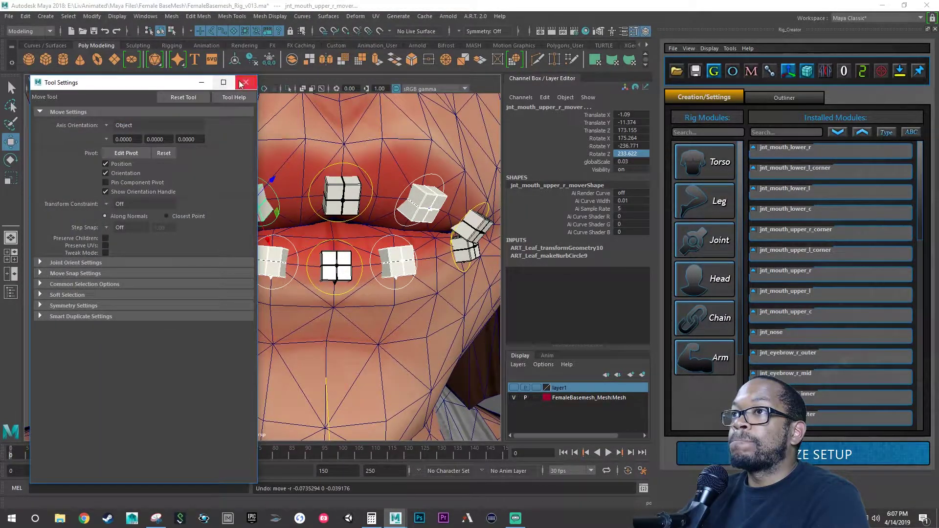
left_click(246, 82)
left_click_drag(262, 237, 258, 227)
key("ctrl+z")
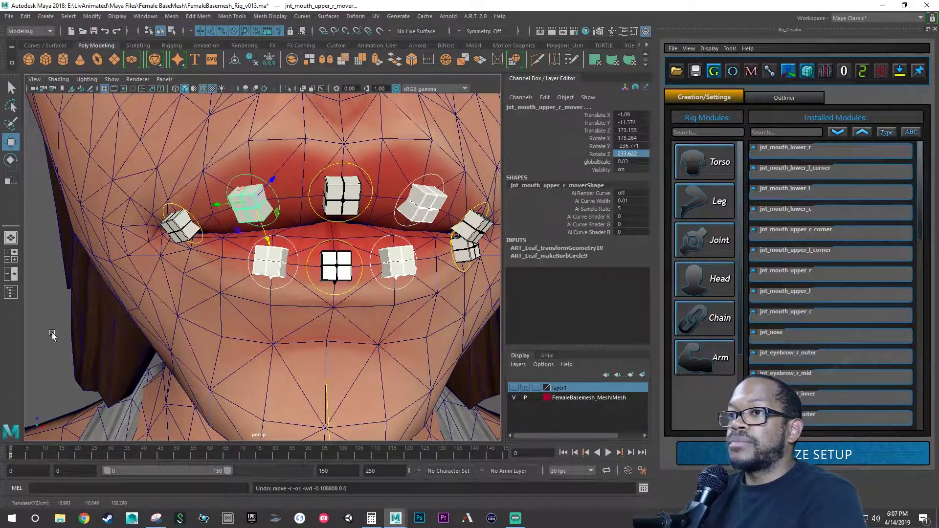
- Deselect all mouth movers and save the scene
left_click(52, 333)
key("q")
key("ctrl+s")
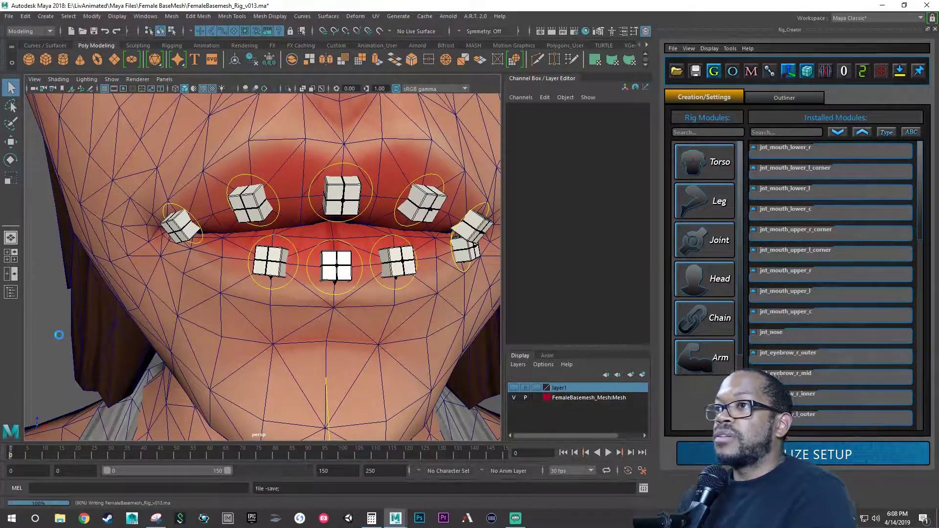
key("w")
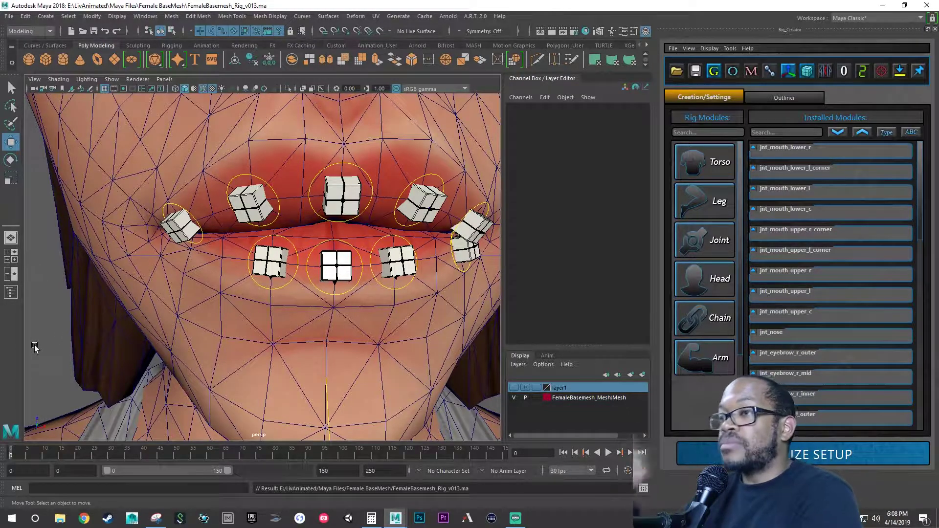
mouse_move(363, 330)
left_mouse_down("alt")
mouse_move(345, 333)
mouse_move(361, 338)
left_mouse_up("alt")
right_click_drag(361, 337, 311, 327, "alt")
left_click_drag(311, 326, 302, 322, "alt")
key("q")
key("ctrl+s")
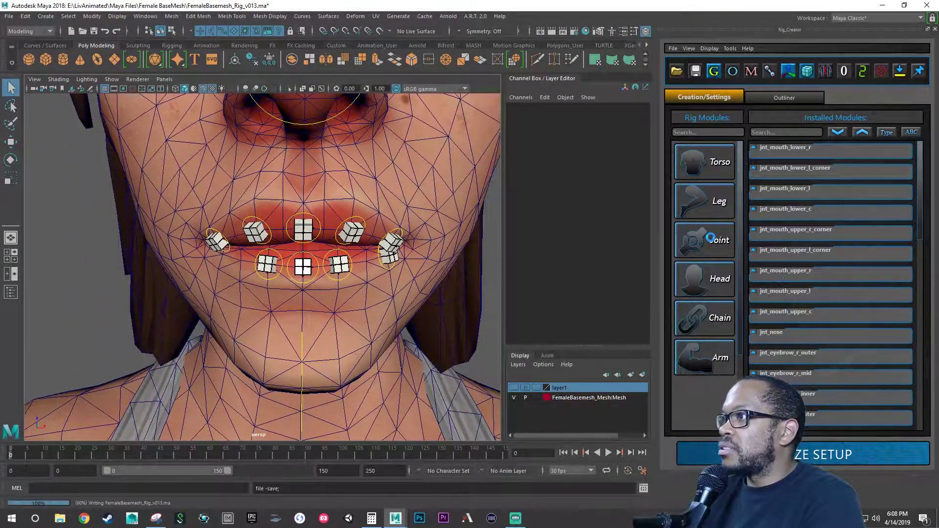
key("w")
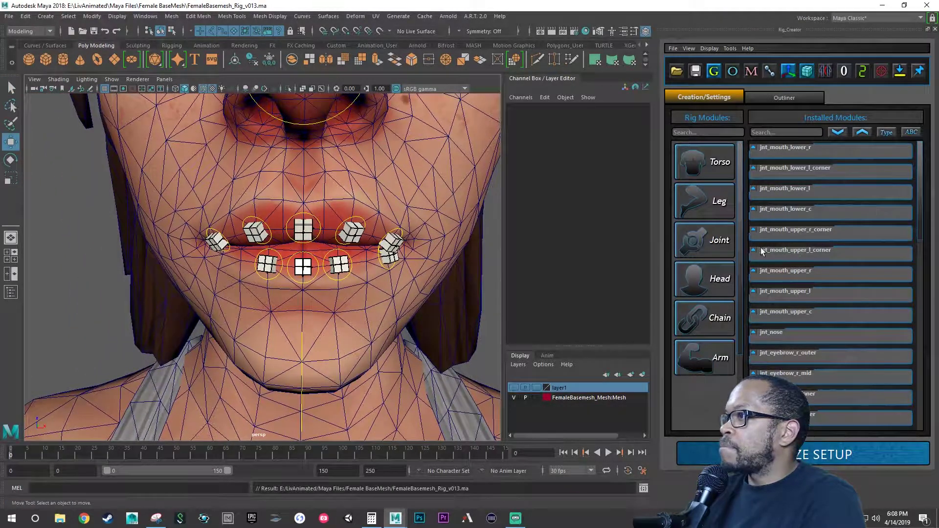
- Create a Joint rig module with the suffix mouth_lower_r_corner, parented to jnt_jaw
left_click(704, 240)
scroll(511, 264, "down", 10)
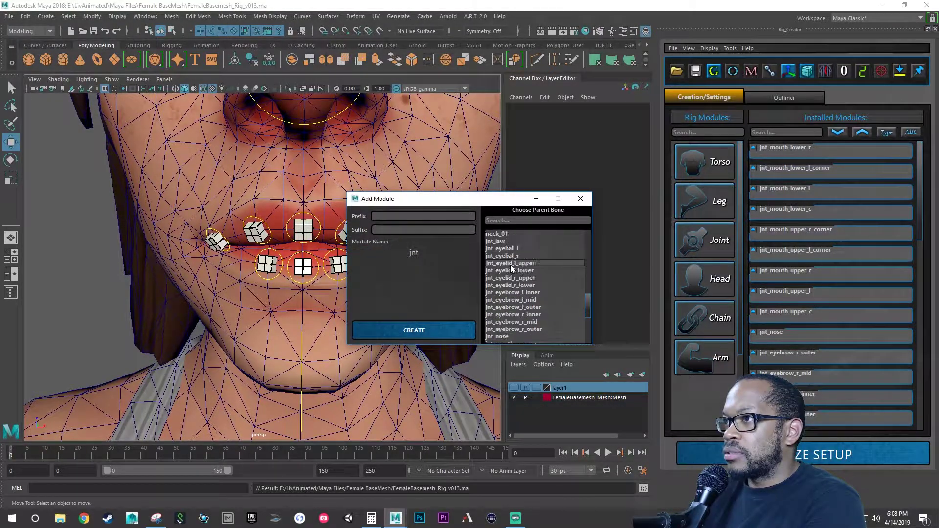
left_click(504, 263)
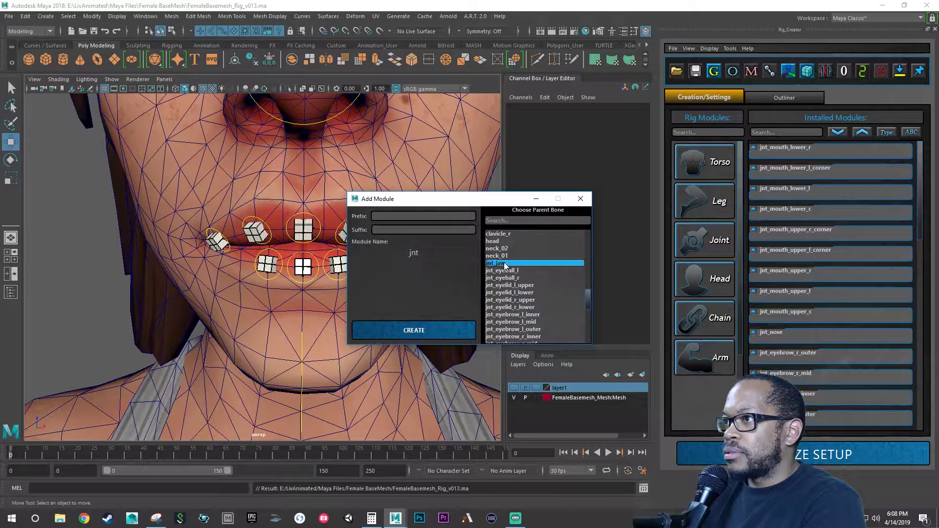
left_click(396, 230)
type("mouth")
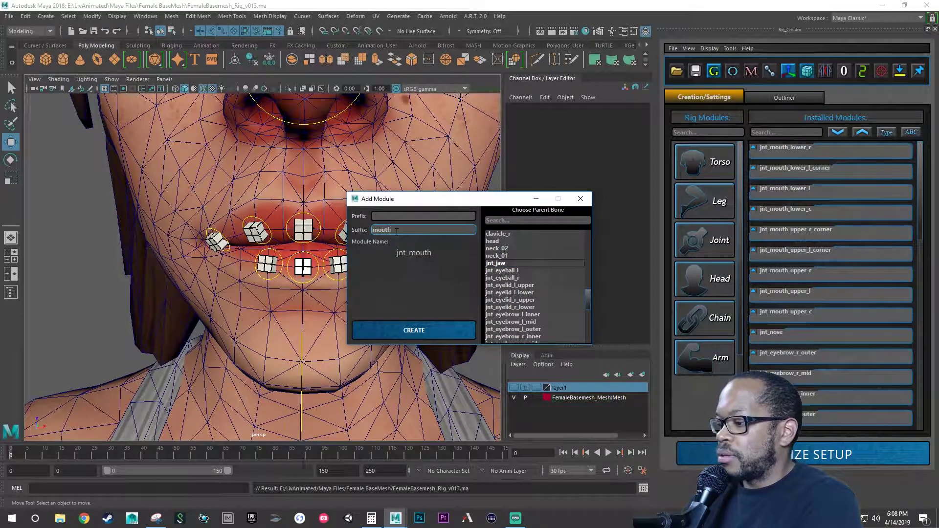
type("_lower_")
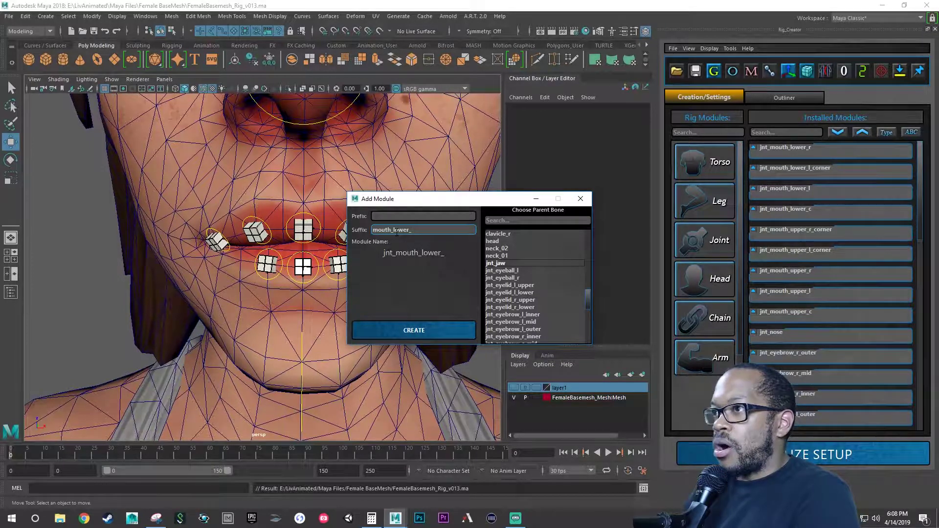
type("r_corner")
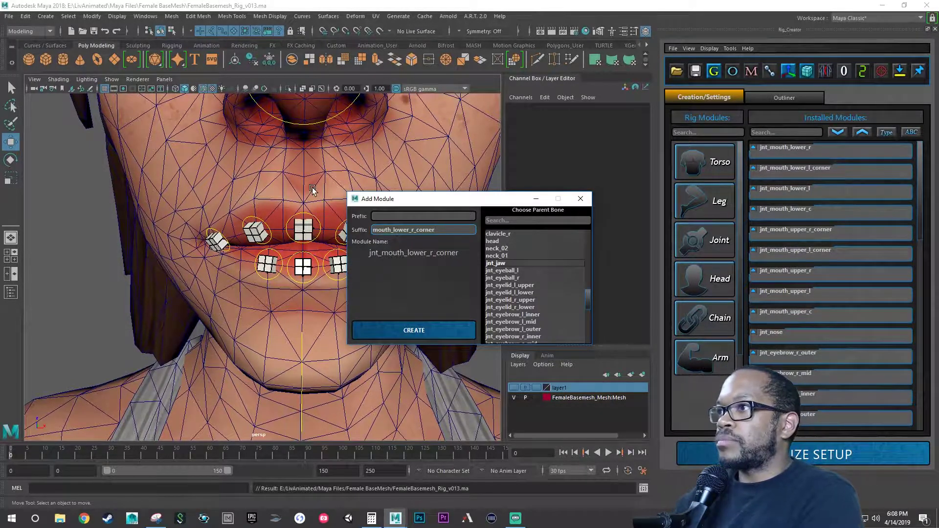
left_click(495, 263)
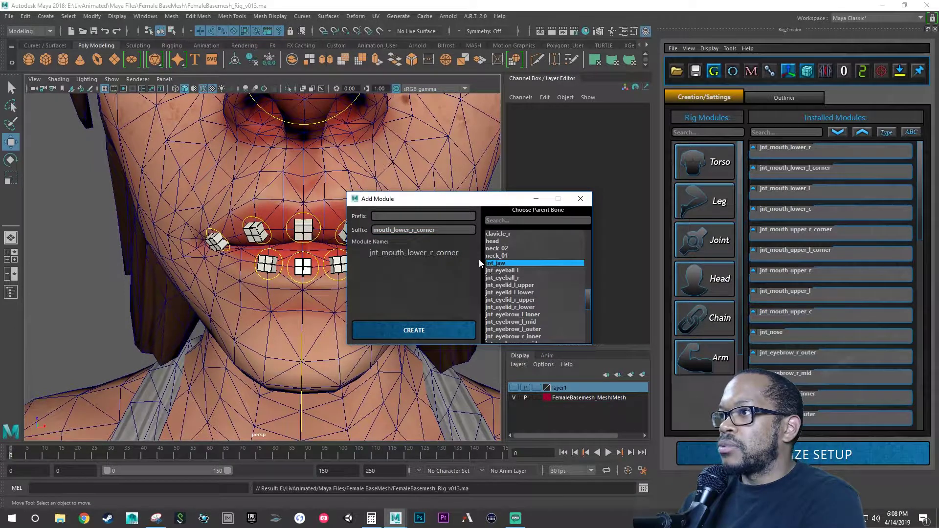
left_click(421, 331)
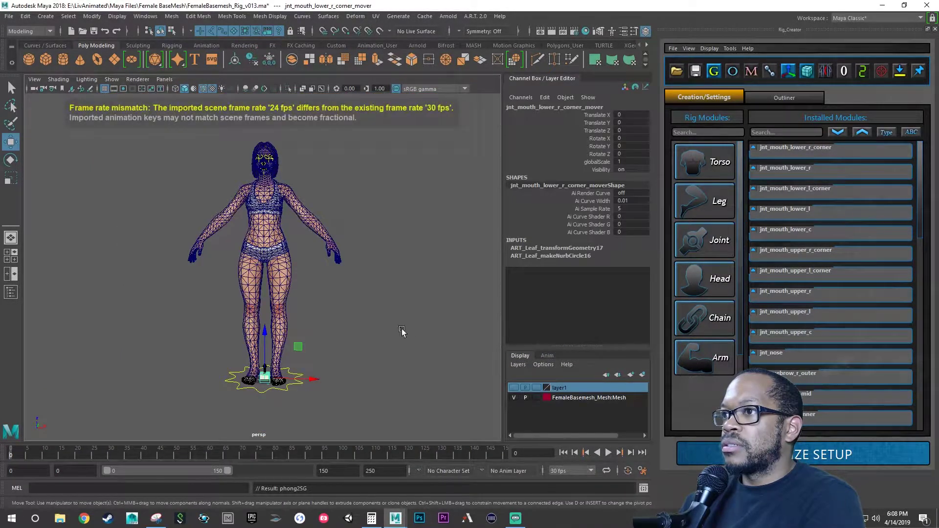
- Move the lower right corner mover from the feet up beside the character's face, to about Translate X -33.76 and Z 300.19
left_click_drag(299, 346, 256, 149)
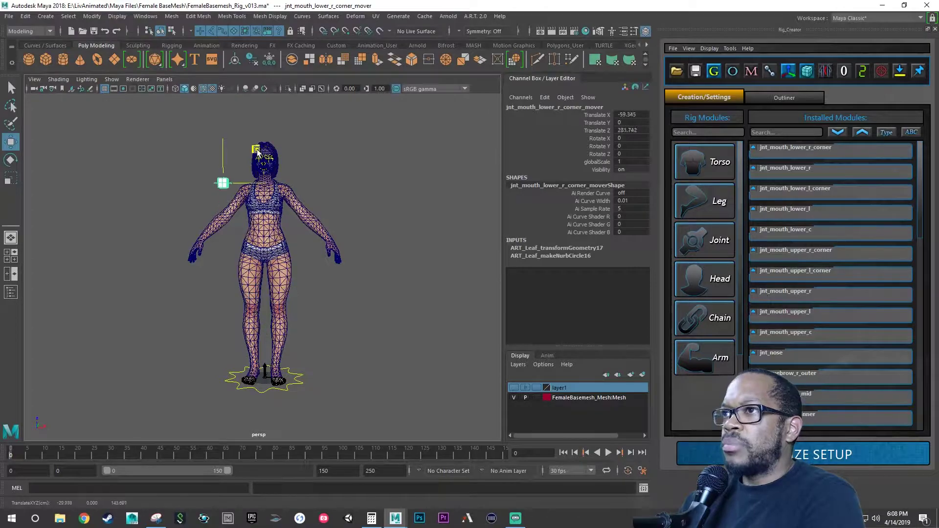
right_click_drag(279, 175, 333, 177, "alt")
scroll(268, 199, "up", 2)
middle_click_drag(268, 199, 293, 260, "alt")
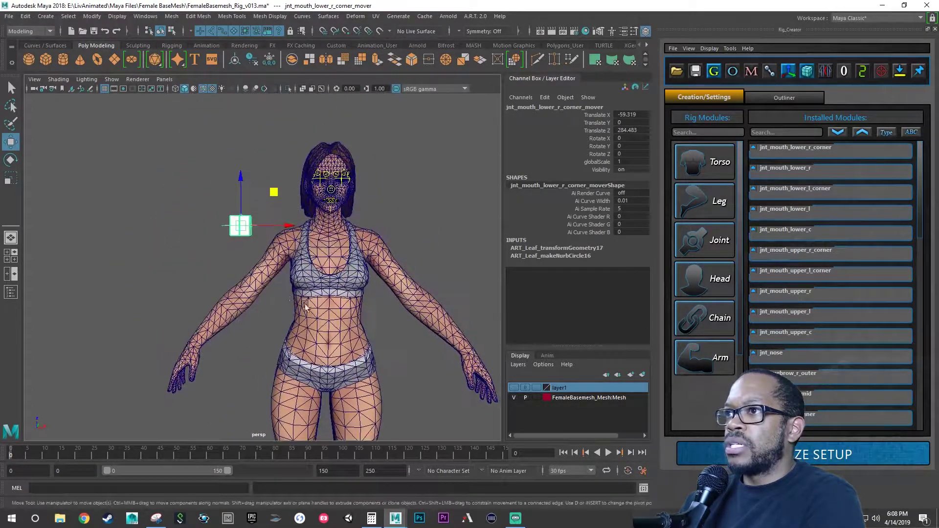
scroll(360, 244, "up", 2)
scroll(277, 242, "up", 2)
scroll(278, 242, "up", 5)
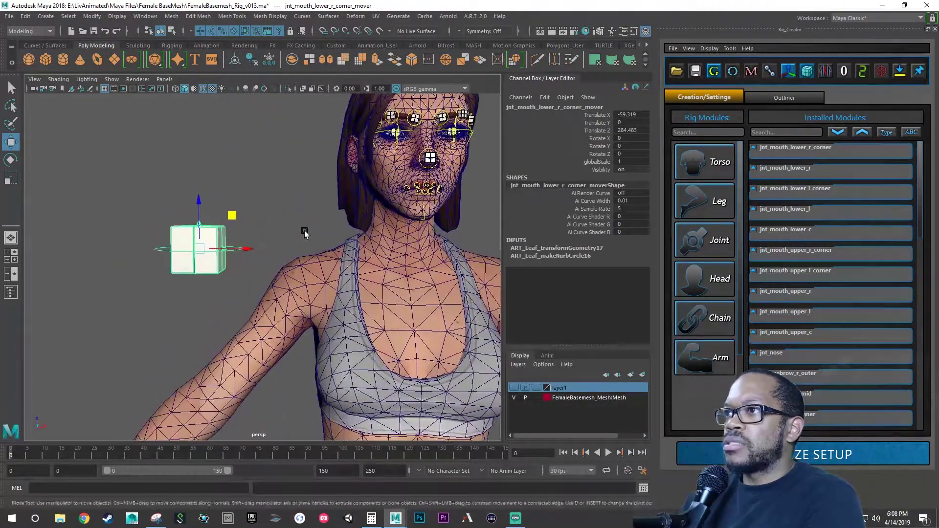
left_click_drag(147, 285, 252, 237)
scroll(287, 237, "up", 2)
middle_click_drag(287, 237, 224, 248, "alt")
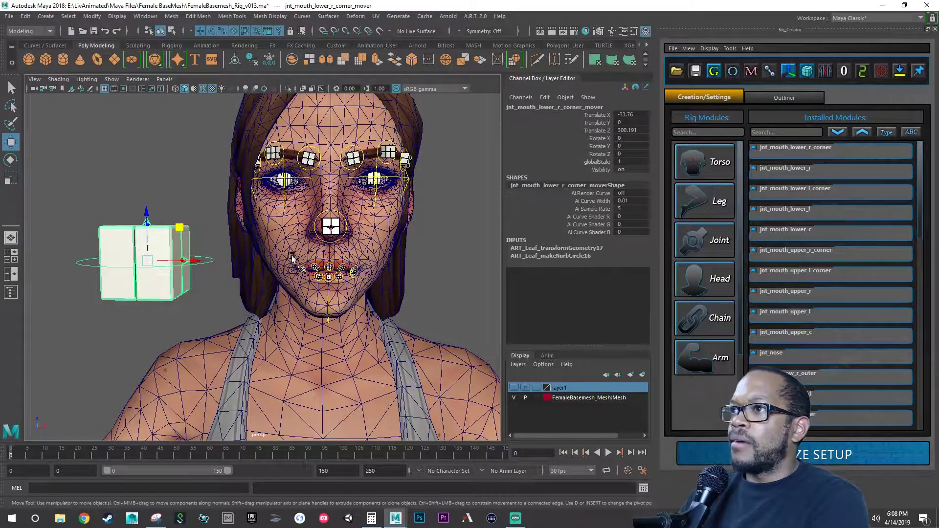
scroll(322, 282, "up", 4)
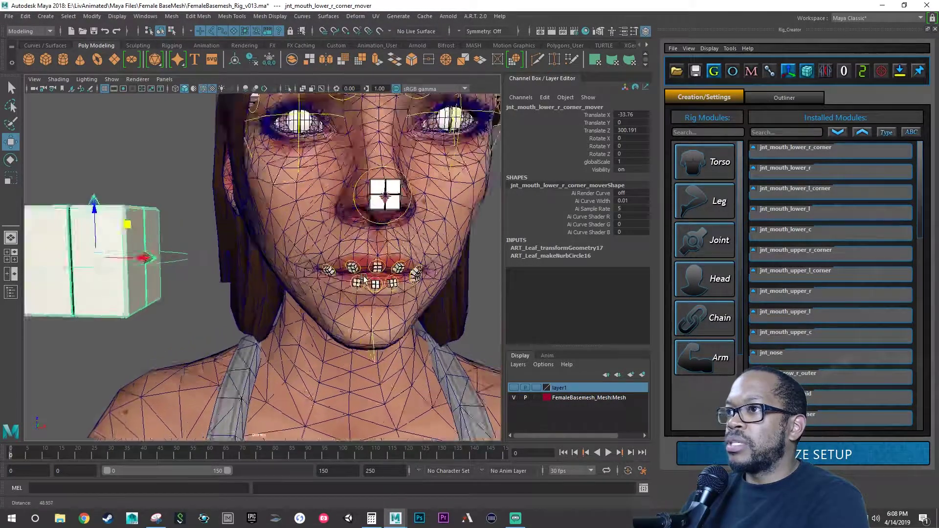
left_click_drag(322, 282, 359, 278, "alt")
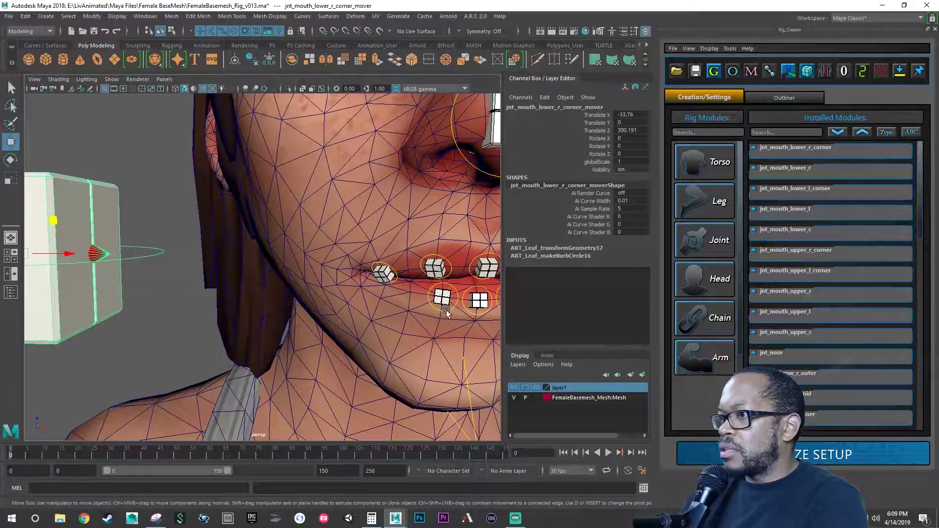
- Capture a screen snip of jnt_mouth_lower_r_mover's translate, rotate and globalScale values and move the snip window out of the way
left_click(445, 311)
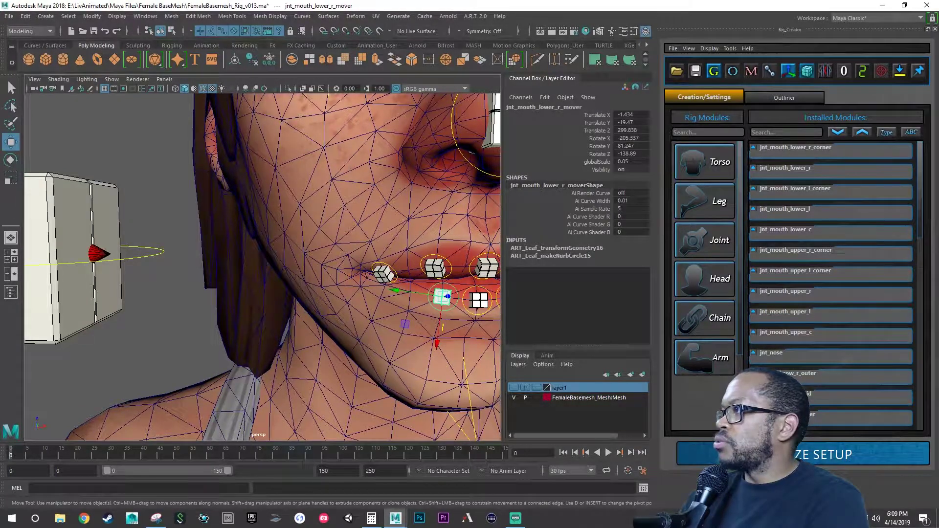
key("super+shift+s")
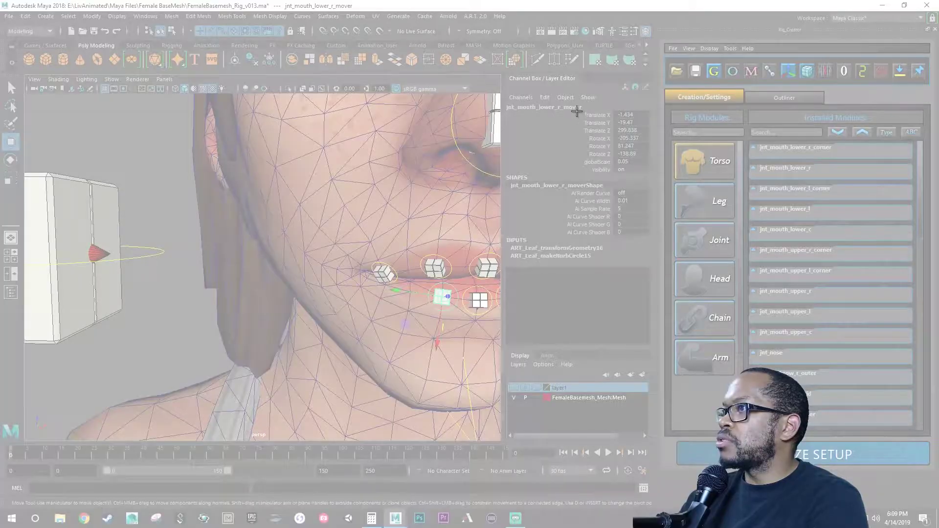
left_click_drag(579, 108, 652, 180)
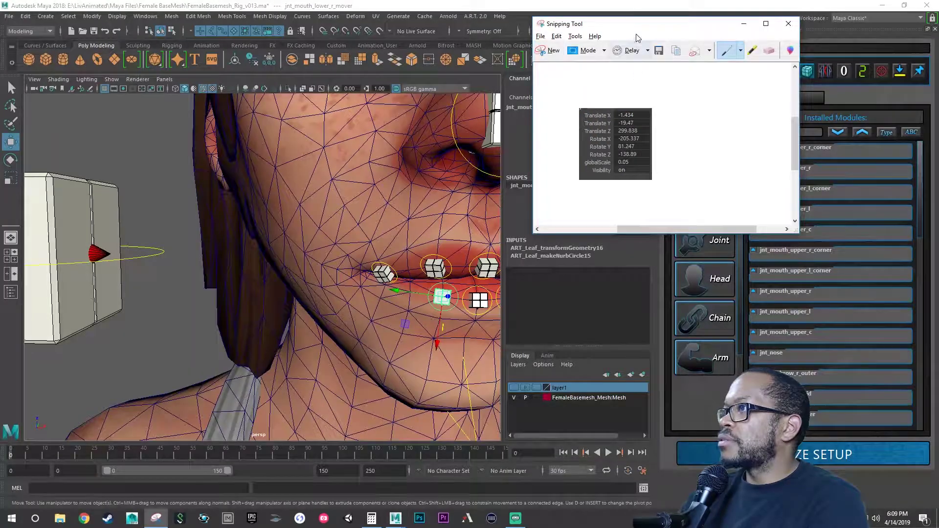
left_click_drag(709, 25, 938, 59)
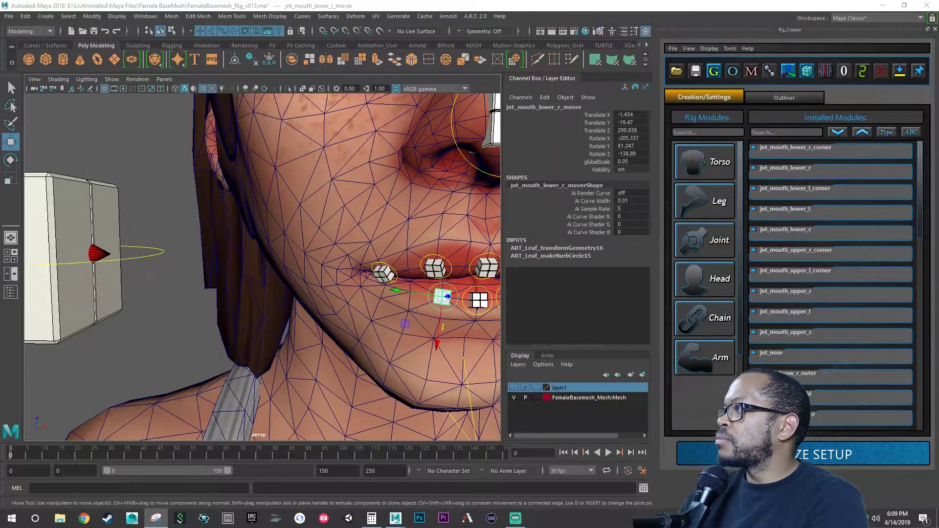
- Set the lower right corner mover's Translate X to -1434, Translate Y to -19.47 and Translate Z to 299.838
left_click(161, 249)
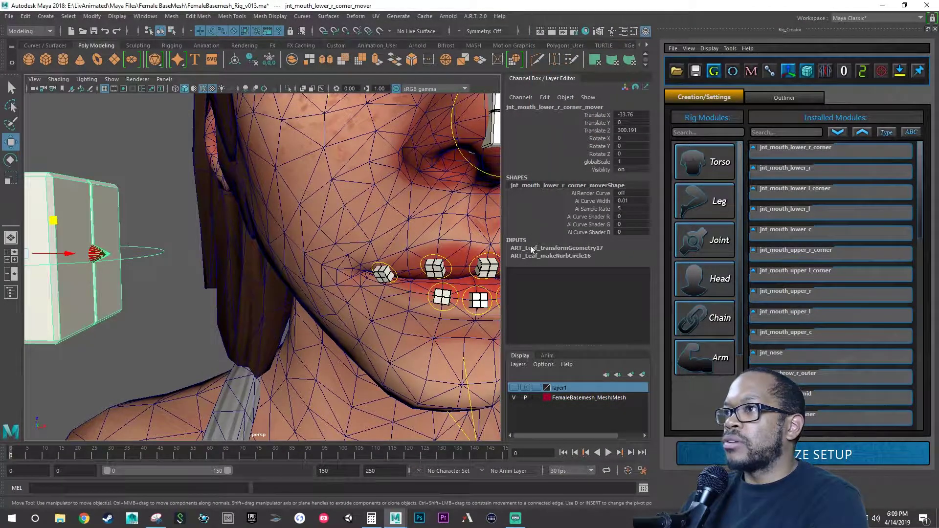
left_click(625, 115)
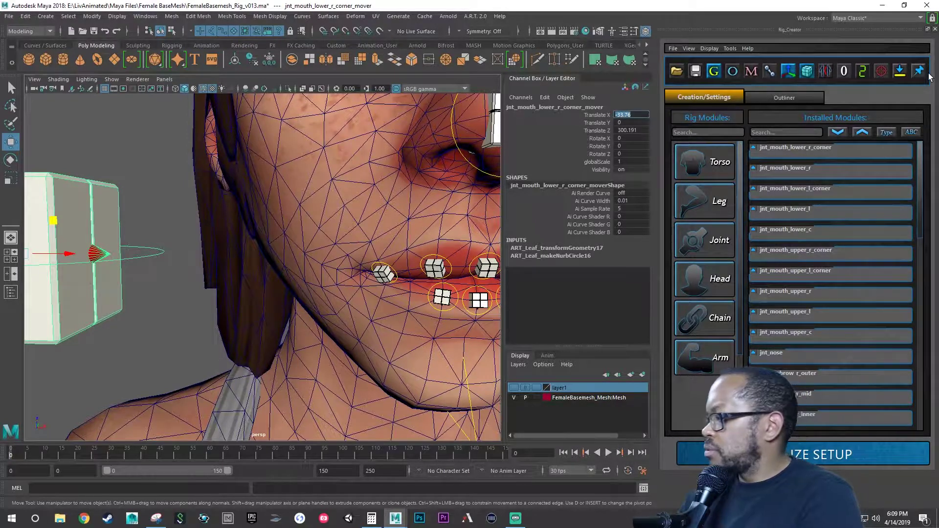
type("-1434")
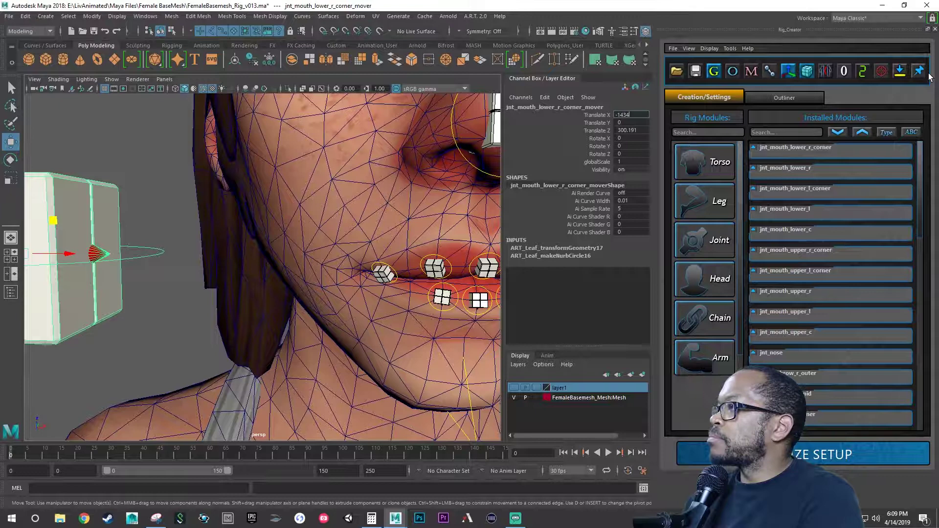
key("Tab")
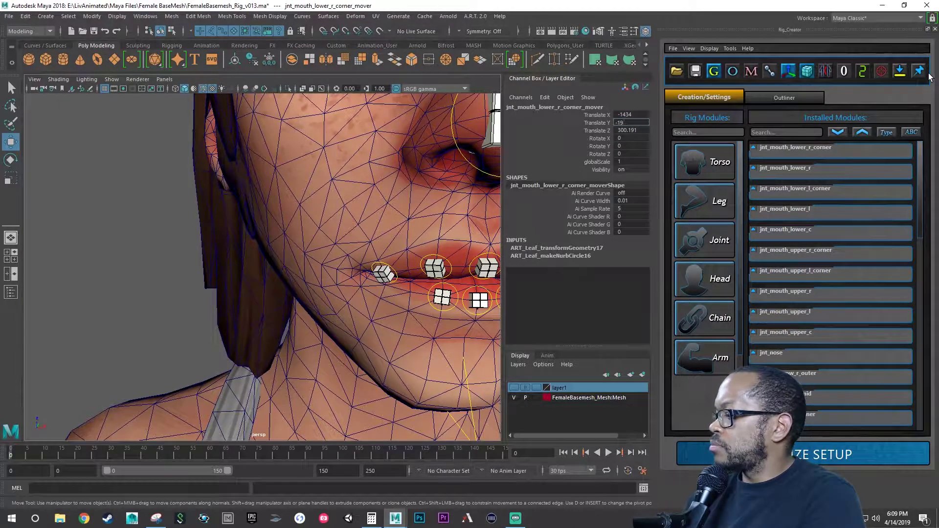
key("Tab")
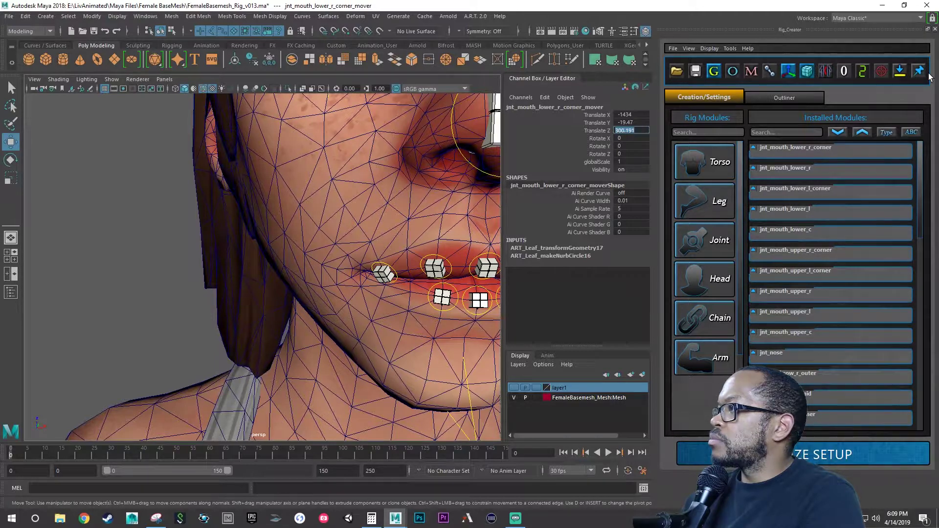
type("299.838")
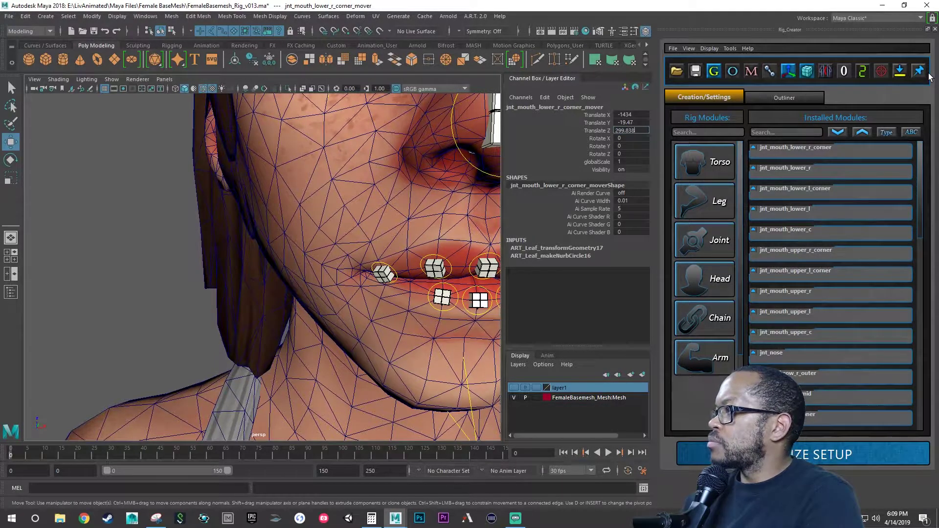
key("Tab")
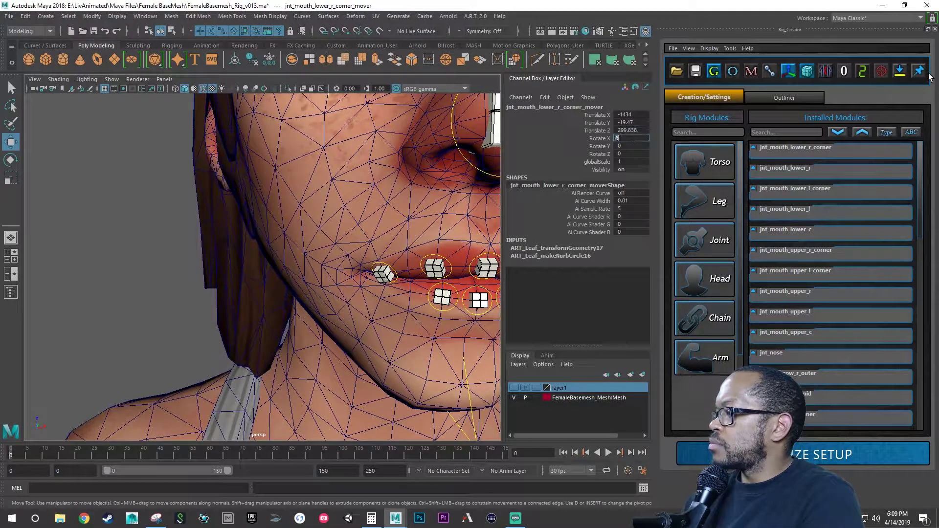
- Set the corner mover's Rotate X to -205.337, Rotate Y to 81.247, Rotate Z to -138.89 and globalScale to 0.05
type("-205")
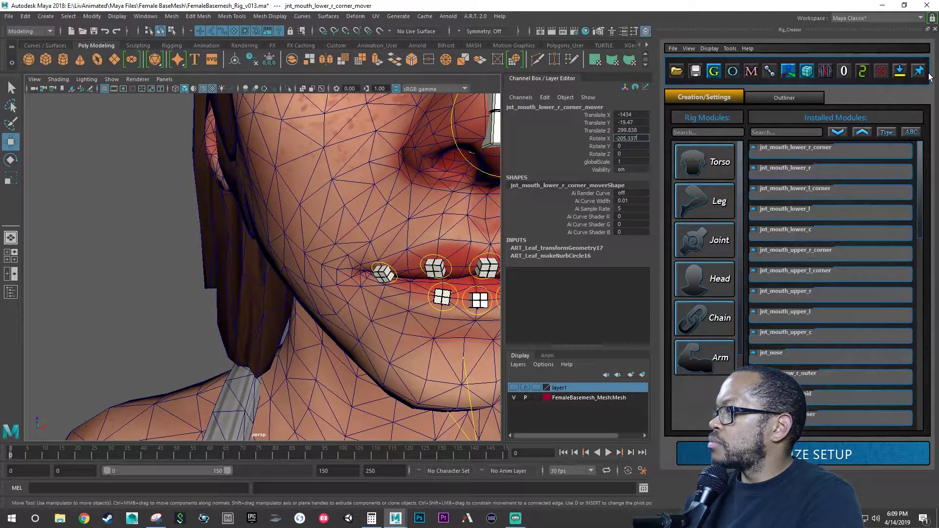
type(".337")
key("Tab")
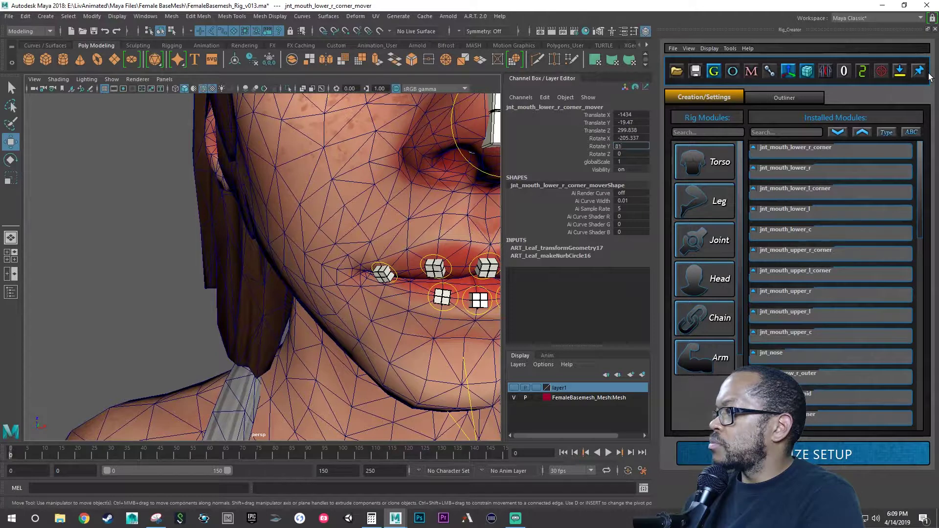
key("Tab")
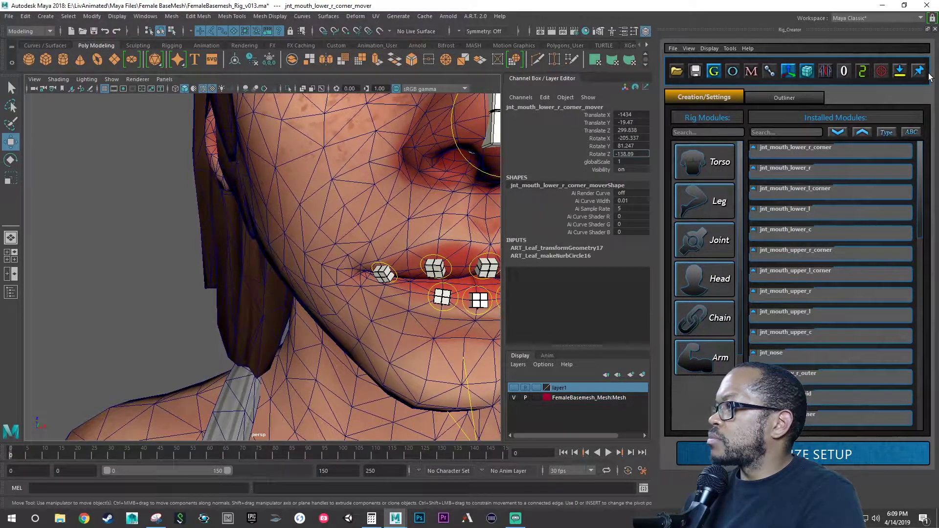
type("-138.89")
key("Tab")
key("Tab")
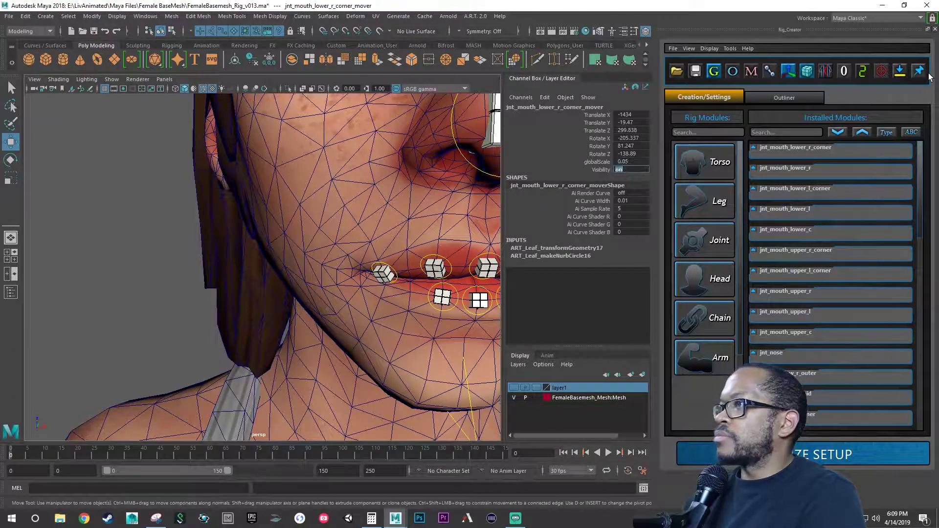
- Locate the misplaced corner mover and correct its Translate X to -1.434
left_click_drag(428, 247, 383, 248, "alt")
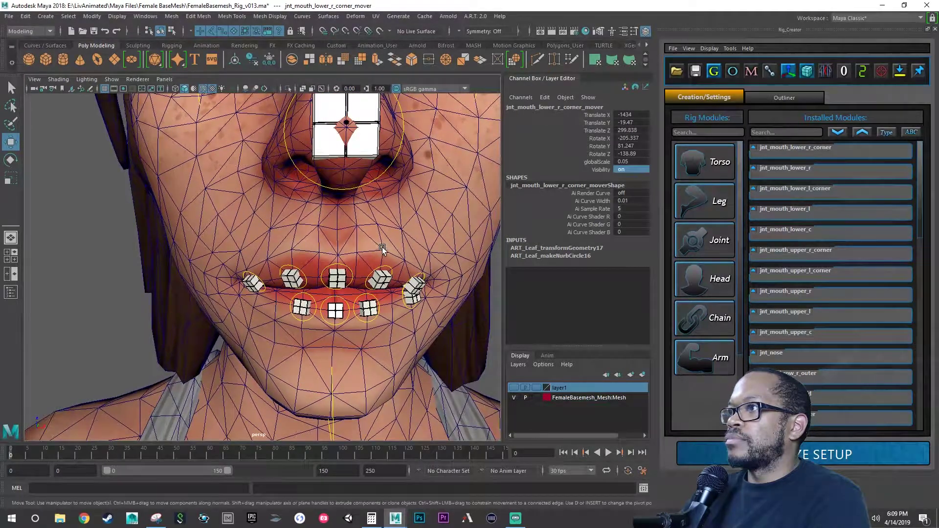
right_click_drag(409, 244, 173, 260, "alt")
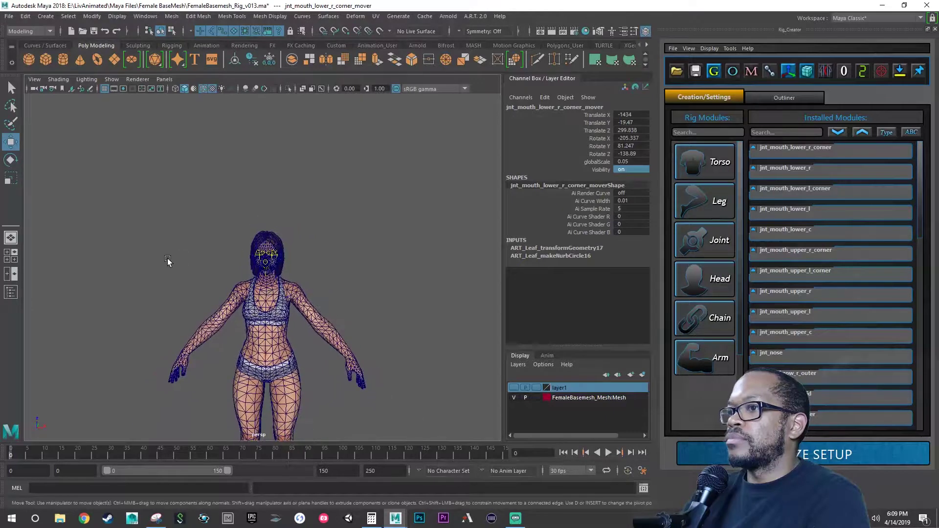
key("f")
right_click_drag(323, 282, 164, 276, "alt")
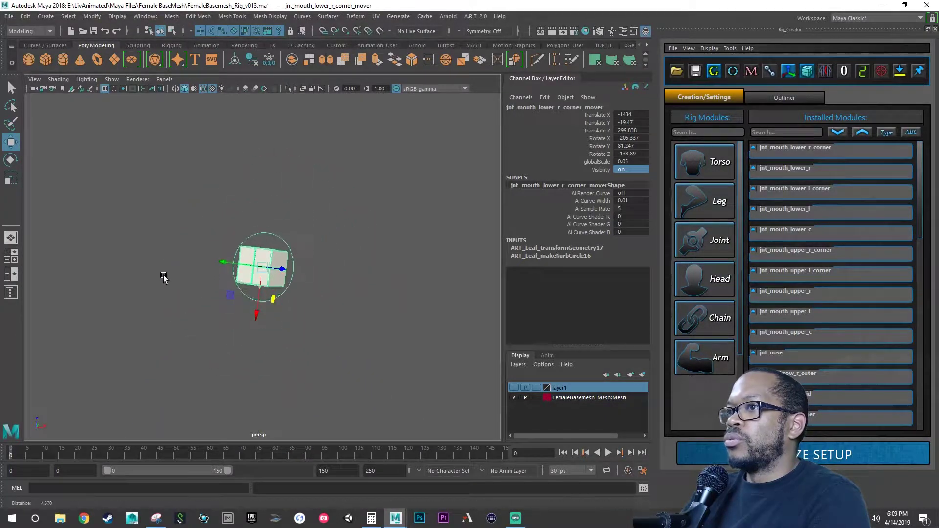
right_click_drag(352, 275, 295, 270, "alt")
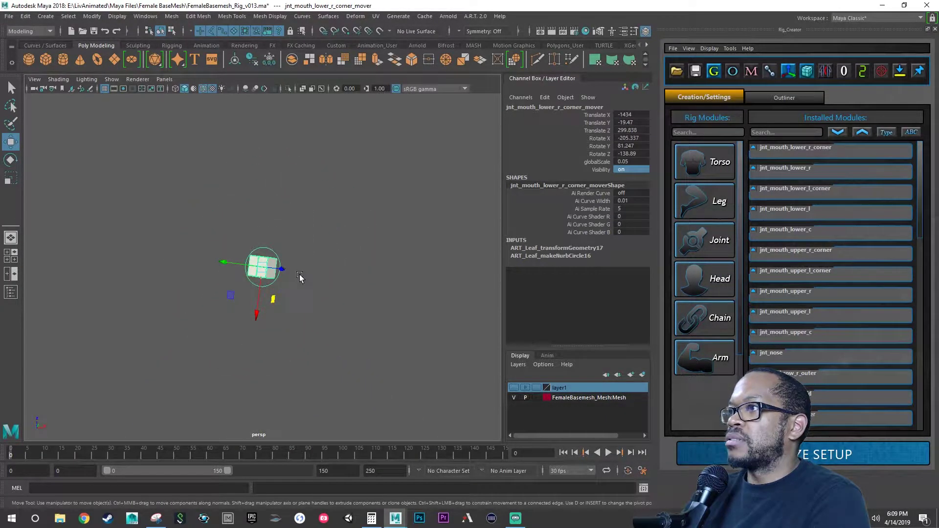
left_click_drag(302, 275, 274, 266, "alt")
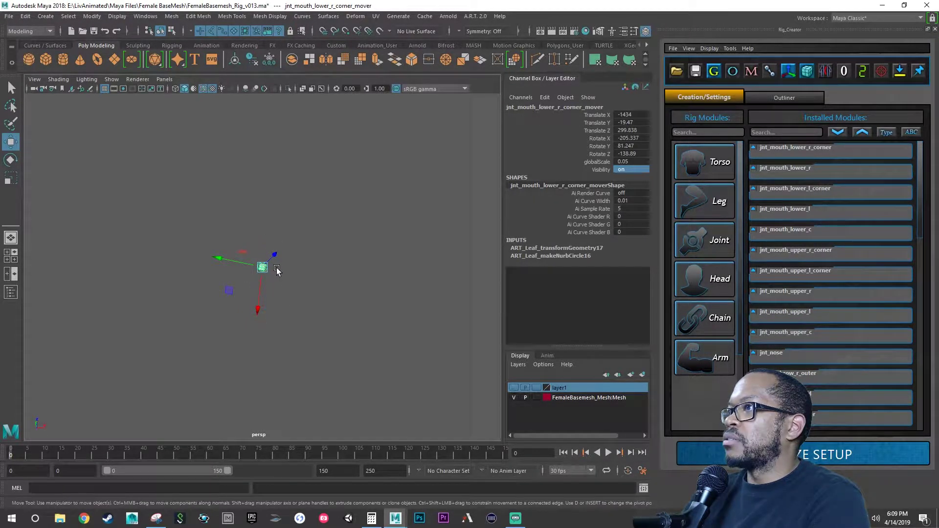
double_click(638, 115)
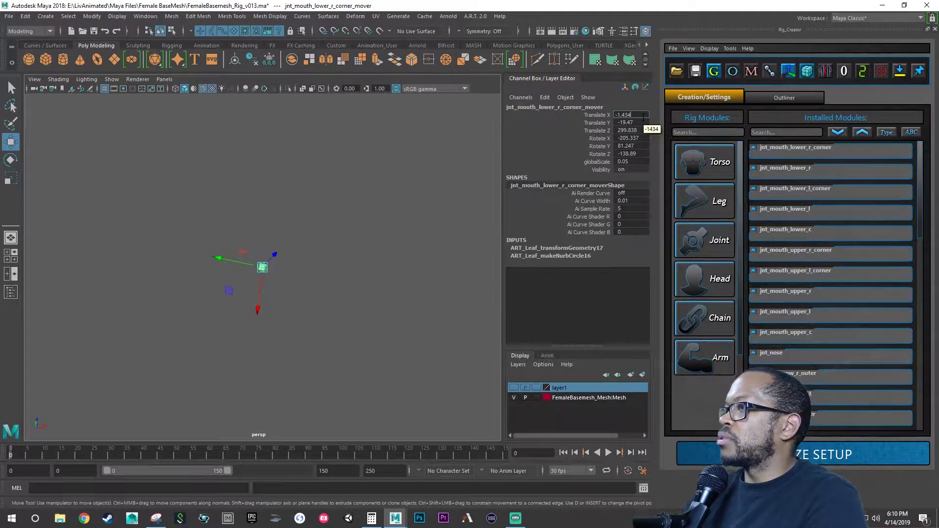
left_click(640, 122)
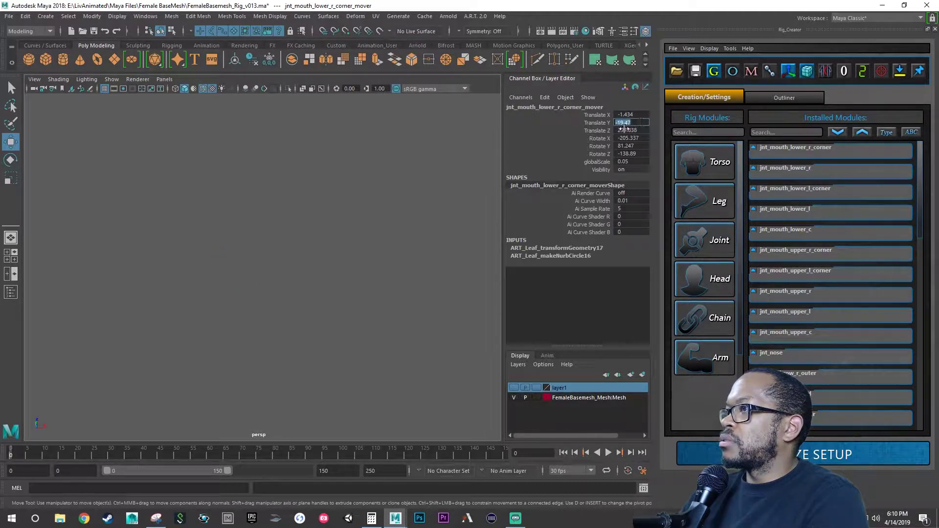
- Move the corner mover along the lower lip toward the right mouth corner, to about Translate X -3.73 and Y -18.46
key("f")
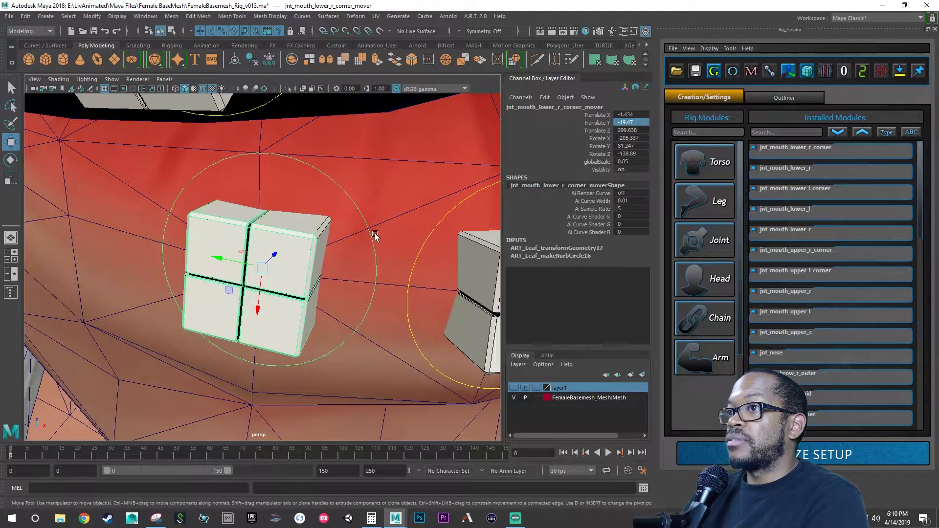
scroll(273, 230, "down", 5)
scroll(273, 230, "down", 3)
left_click_drag(273, 230, 322, 232, "alt")
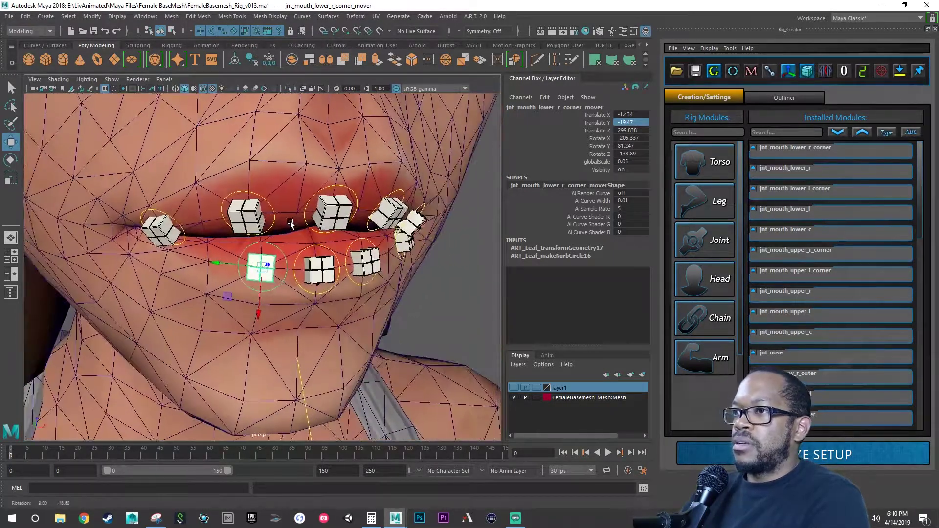
scroll(322, 232, "up", 5)
scroll(268, 248, "down", 1)
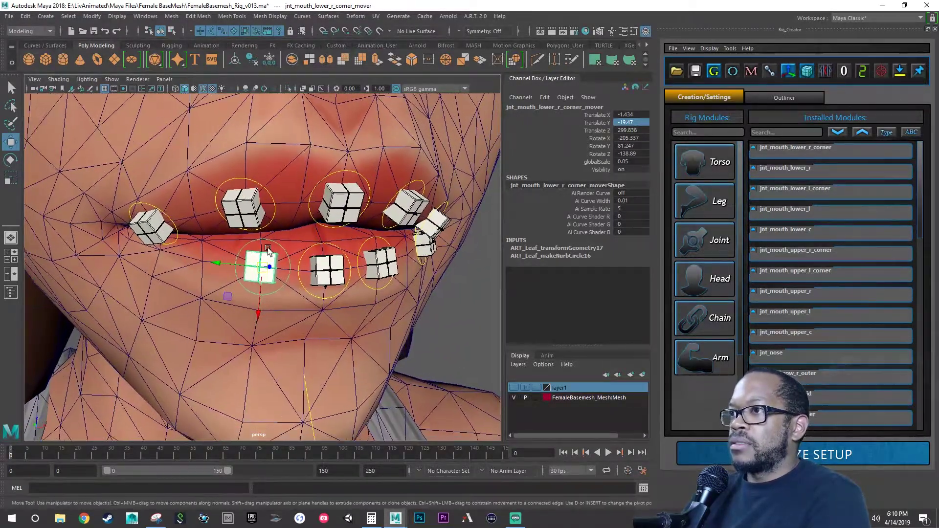
left_click_drag(228, 266, 147, 257)
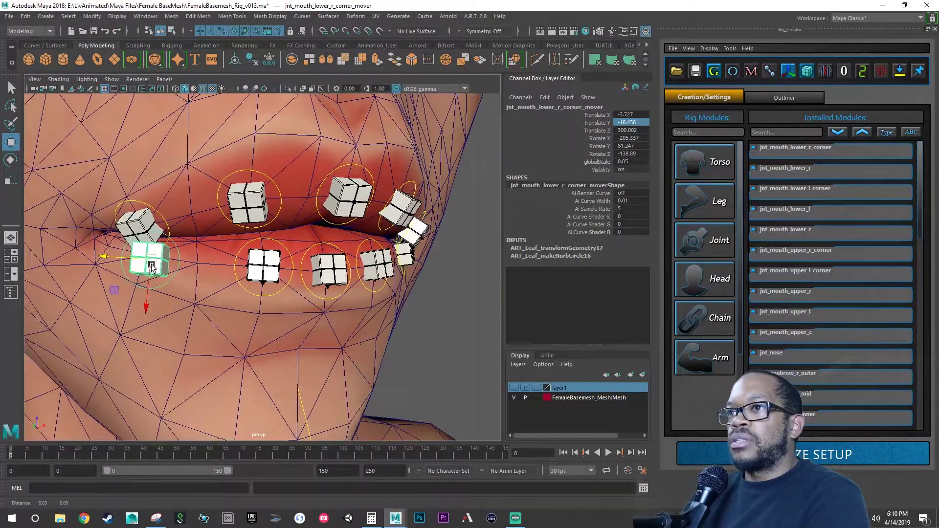
- Push the corner mover back toward the lip surface just below the upper right corner mover
scroll(318, 265, "up", 5)
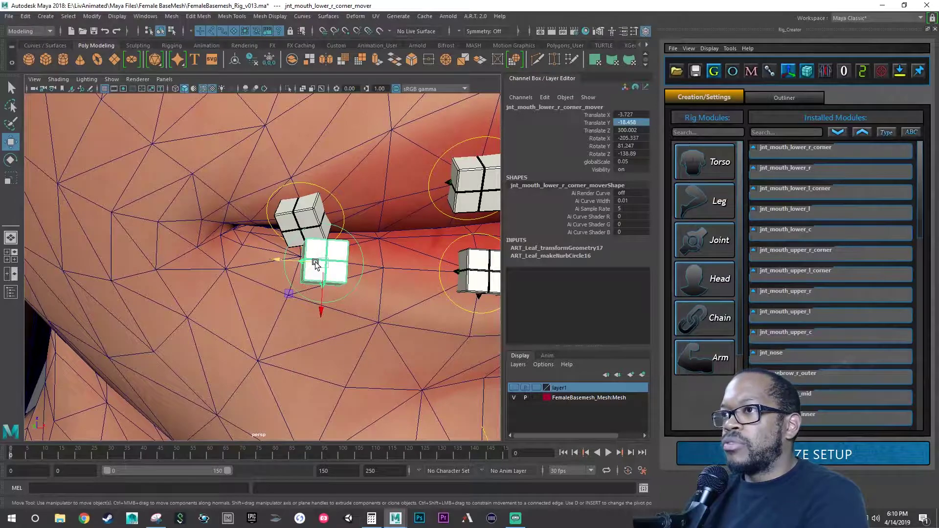
left_click_drag(315, 266, 400, 299, "alt")
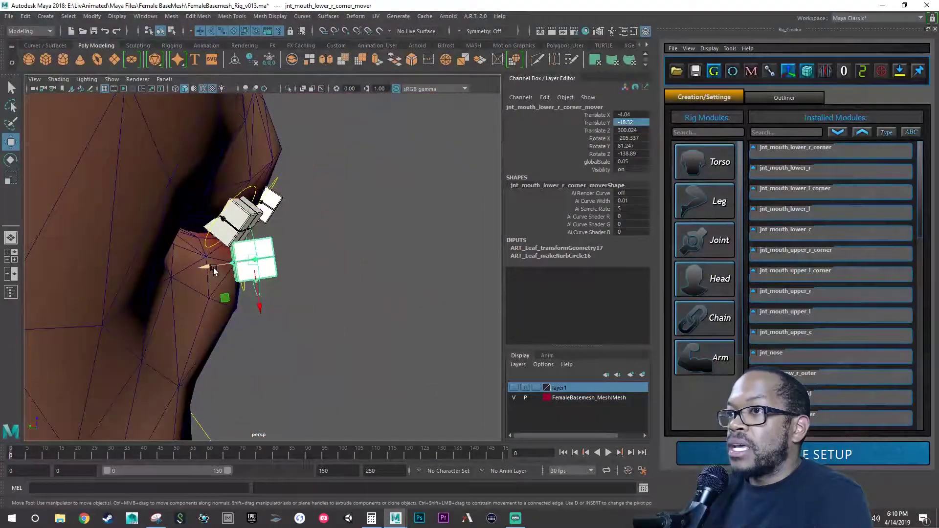
left_click_drag(214, 270, 171, 275)
- Settle the lower right corner mover on the lip at about Translate X -3.75, Y -17.64 and rotate it to about Rotate X -230.5
left_click_drag(208, 282, 247, 268, "alt")
scroll(271, 272, "up", 6)
key("e")
key("w")
key("e")
left_click_drag(298, 253, 304, 248)
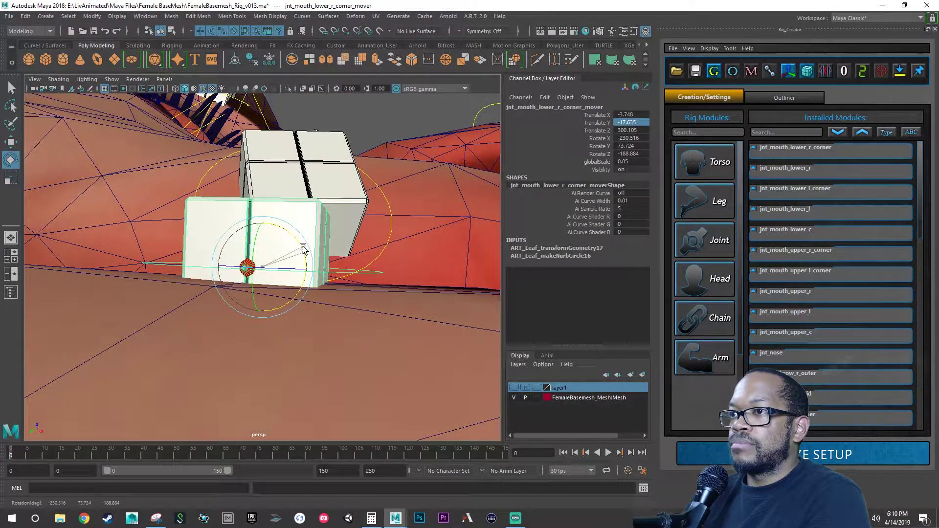
- Refine the corner mover's tilt against the lip surface to about Rotate X -219.5, Y 76.81 and Z -176.93
left_click_drag(303, 248, 197, 354)
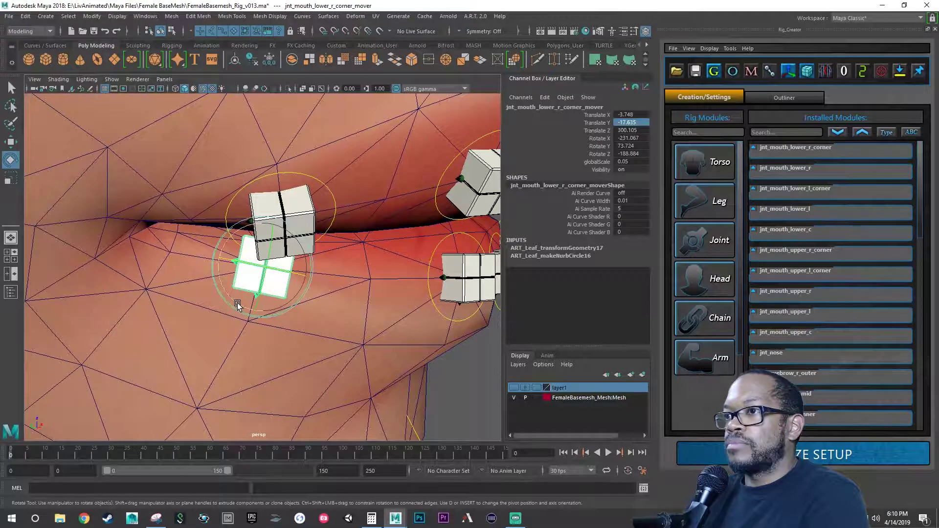
left_click_drag(237, 303, 251, 299)
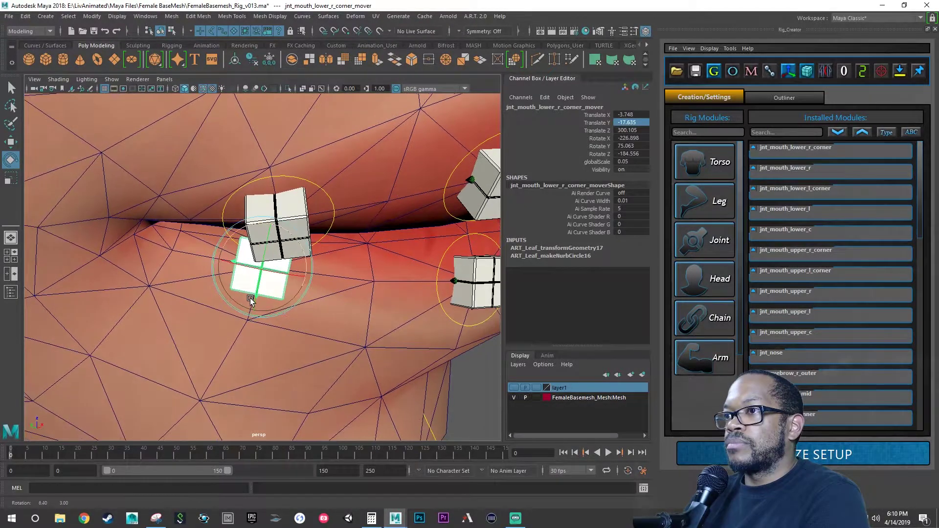
left_click_drag(306, 266, 303, 266)
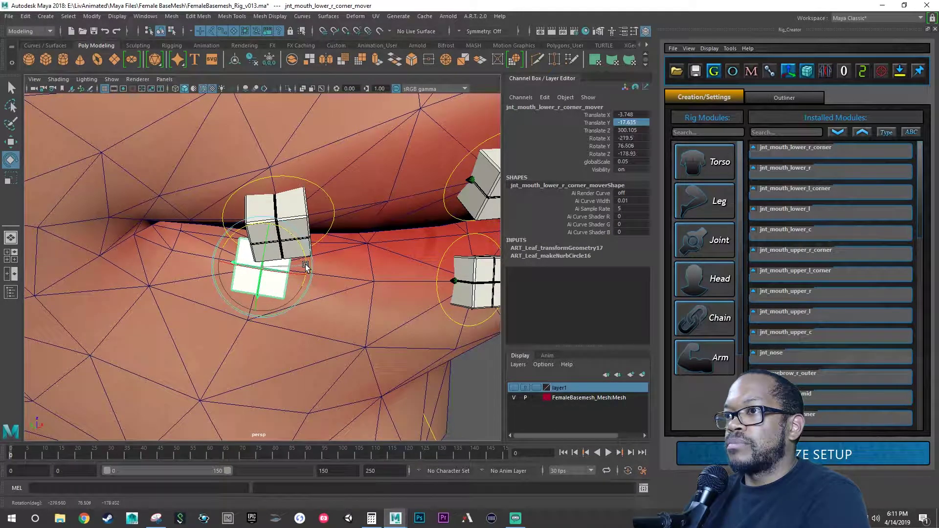
- Nudge the corner mover up to about Translate Z 300.124 and fine-tune its rotation to about X -216.02, Y 77.42, Z -173.36
scroll(362, 289, "up", 5)
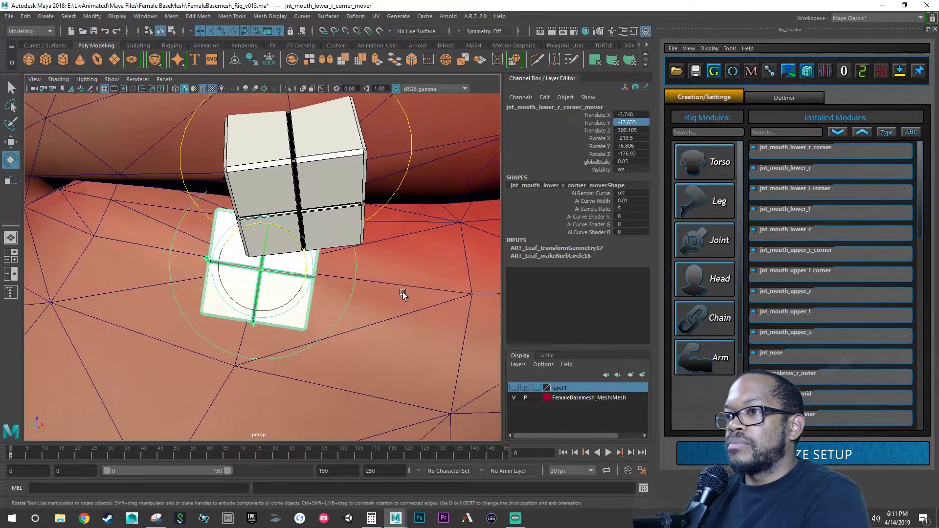
key("w")
left_click_drag(254, 315, 253, 308)
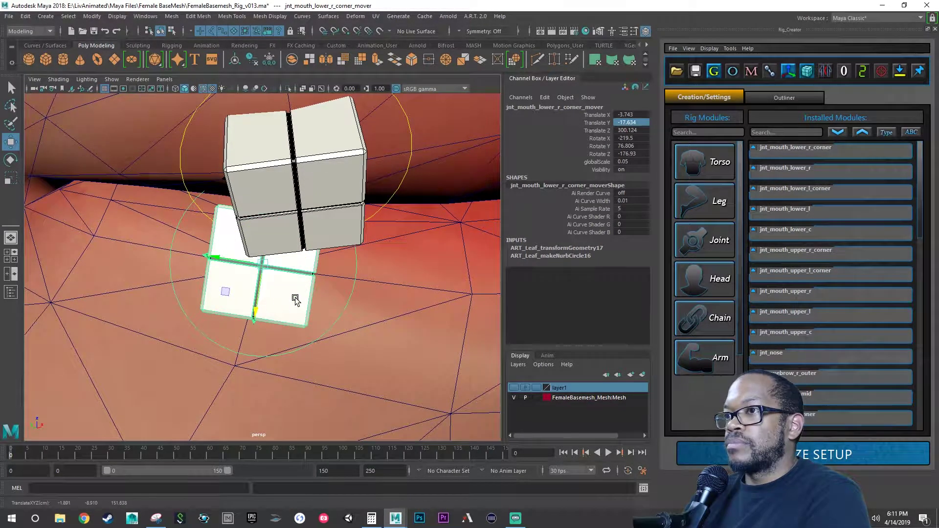
key("e")
left_click(305, 255)
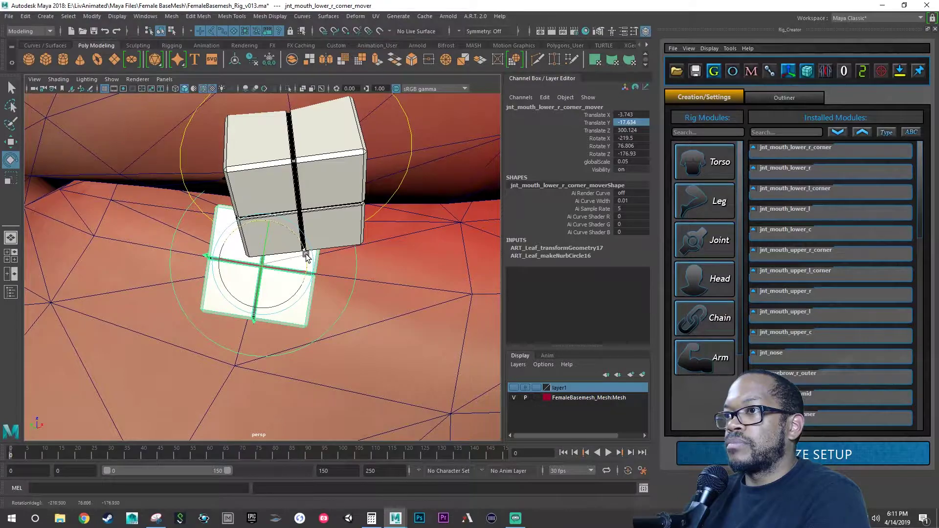
left_click_drag(306, 254, 305, 253)
right_click_drag(362, 295, 225, 306, "alt")
left_click_drag(225, 306, 262, 328, "alt")
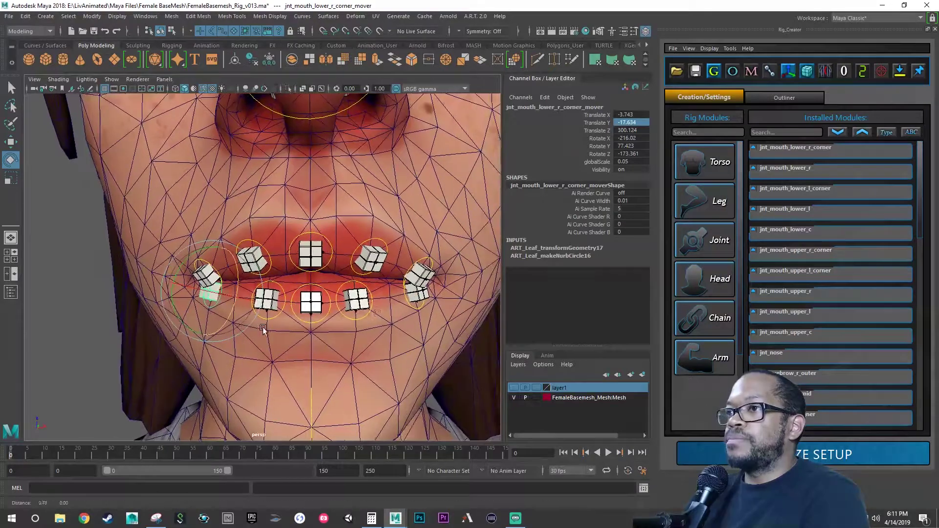
- Select the lower left corner mover and capture its transform values as a reference
left_click(416, 307)
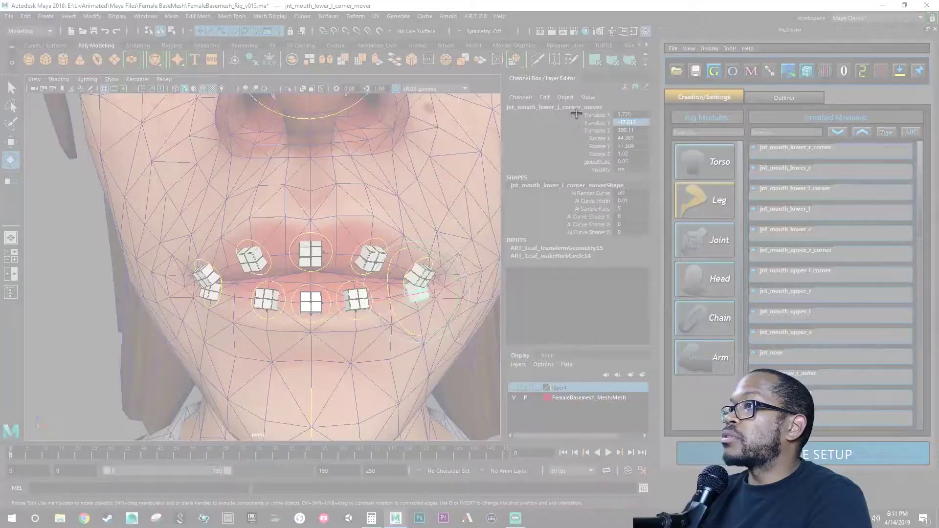
left_click_drag(578, 110, 655, 180)
key("alt+Tab")
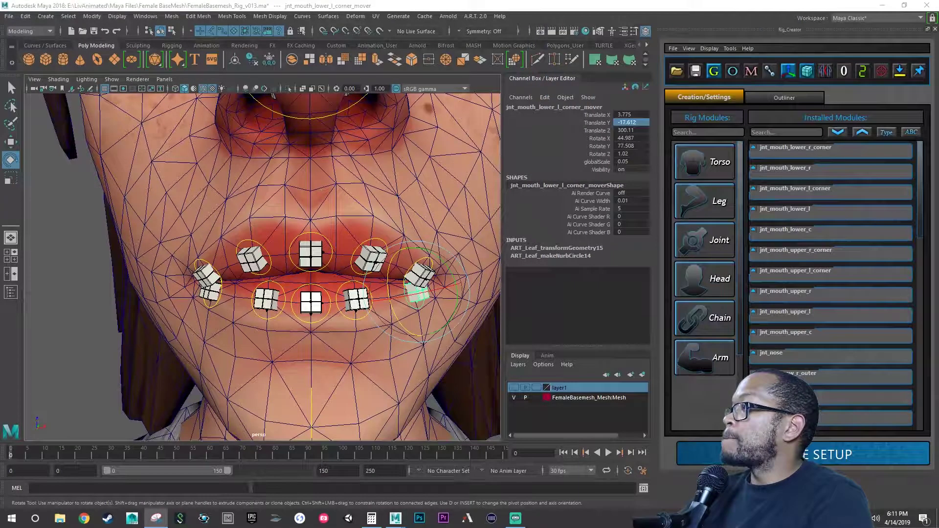
- Reselect the lower right corner mover and save the scene
left_click(216, 307)
left_click_drag(249, 309, 250, 309, "alt")
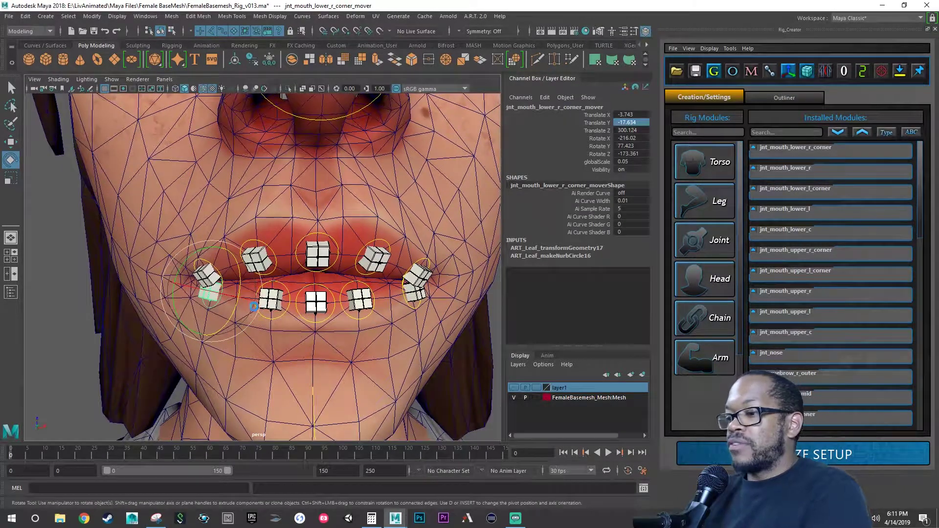
key("ctrl+s")
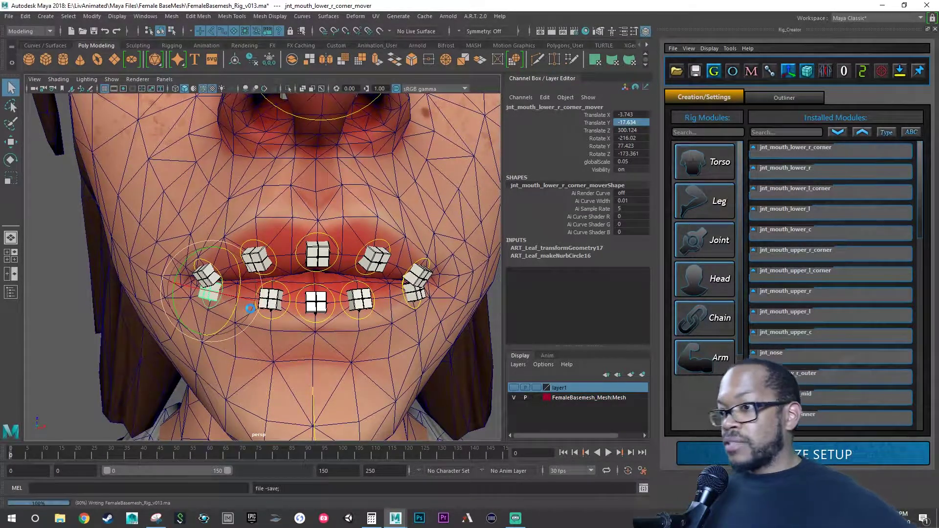
- Mirror the left corner's position by setting the lower right corner mover's Translate X to -3.775, Y to -17.612 and Z to 300.11
key("e")
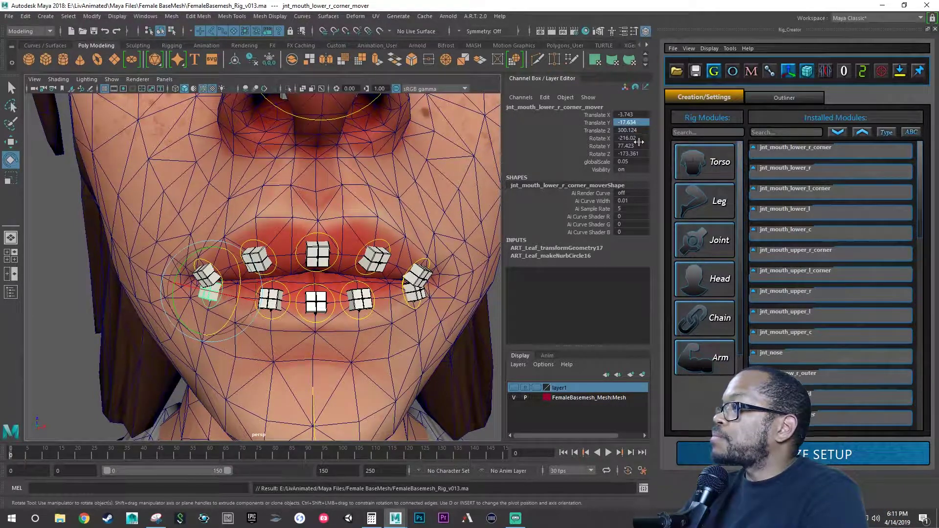
double_click(637, 115)
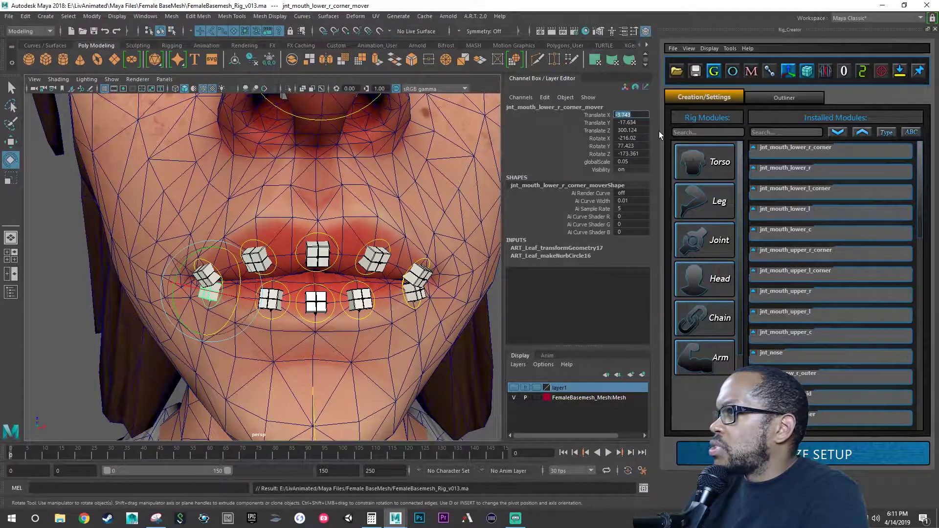
type("-")
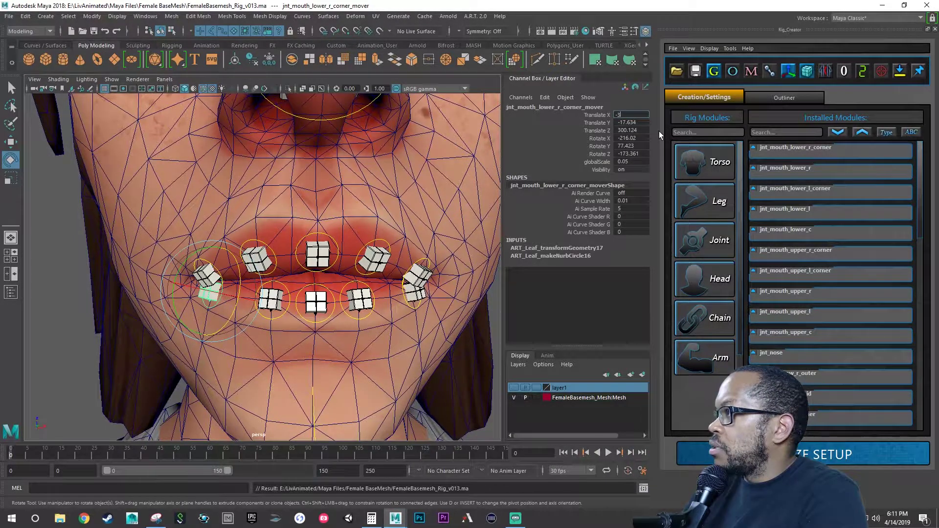
type("3.775")
key("Return")
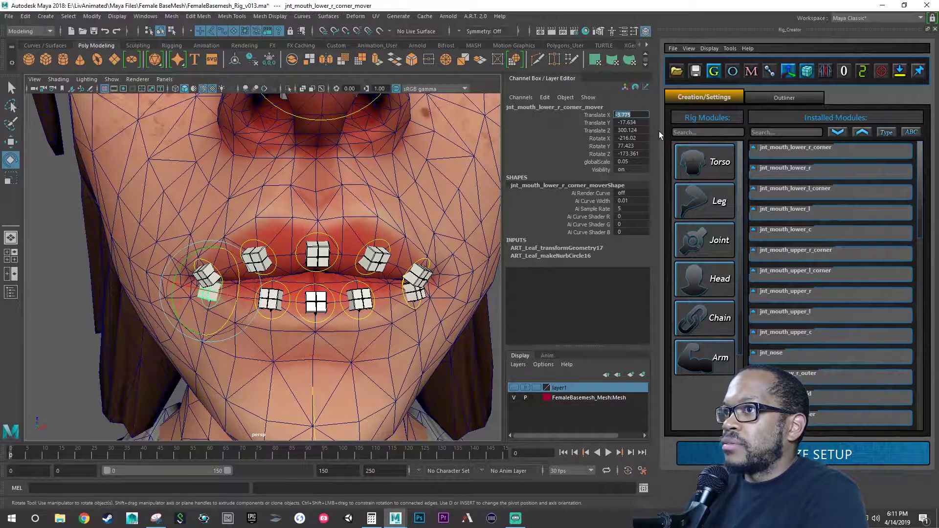
key("Tab")
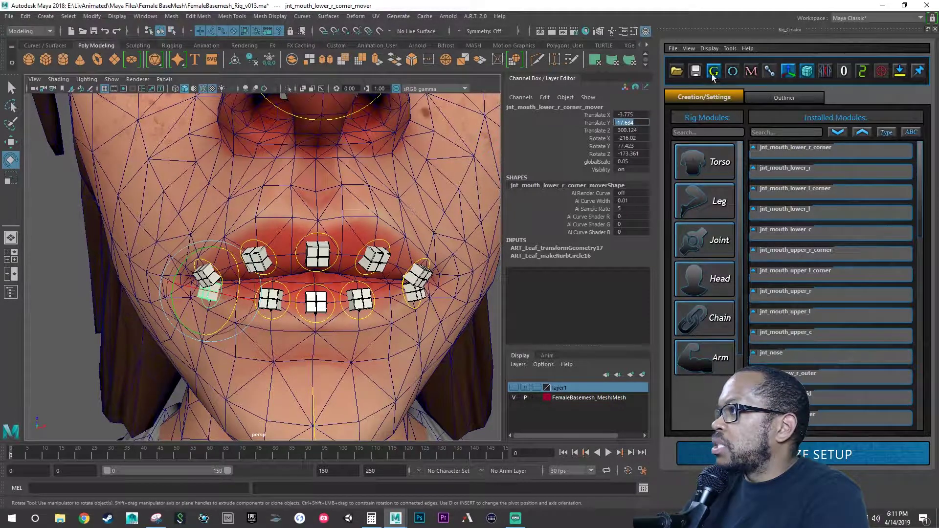
type("-1")
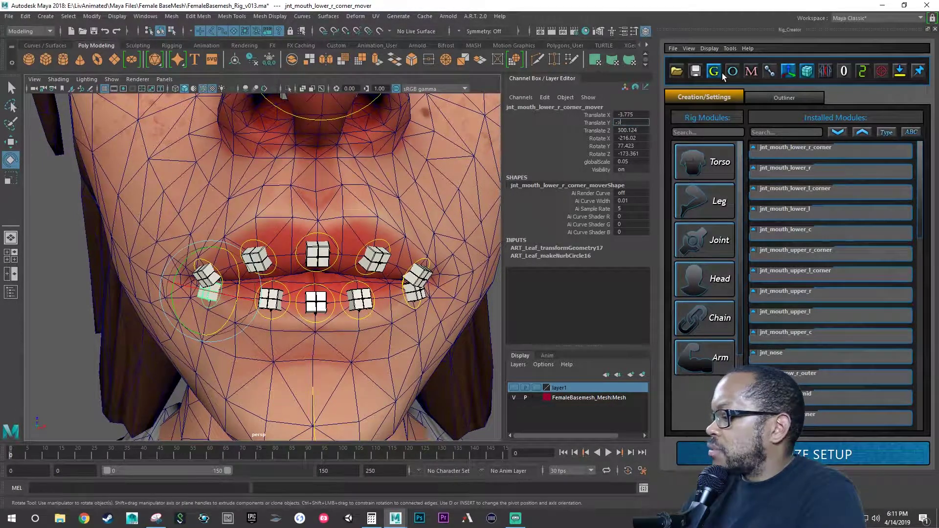
type("7.612")
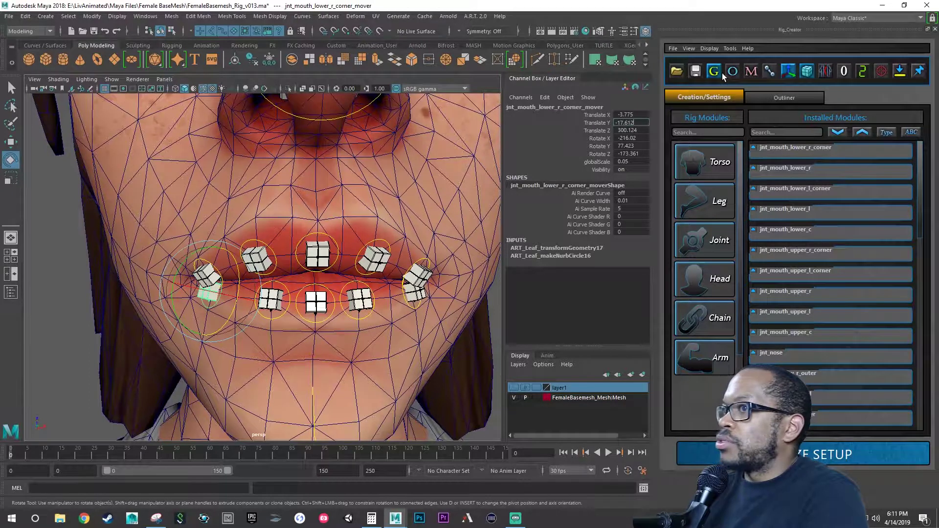
key("Return")
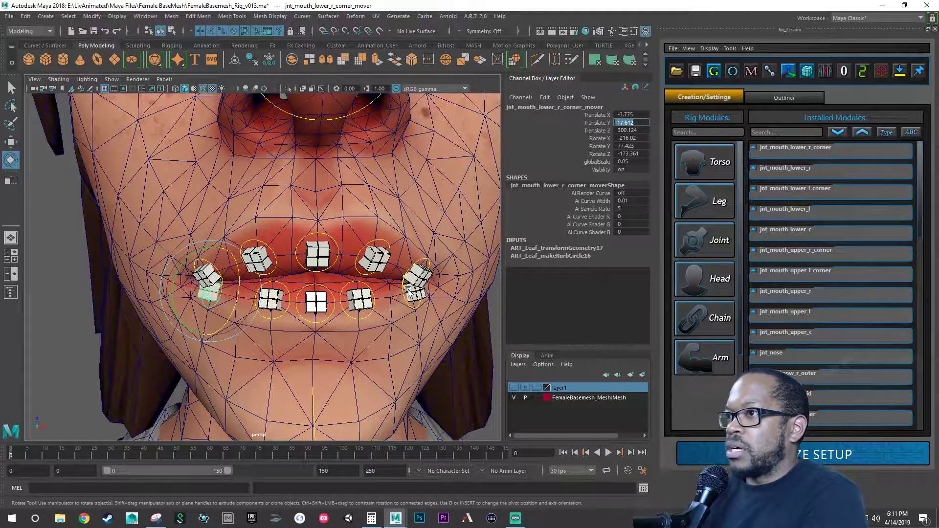
left_click(631, 130)
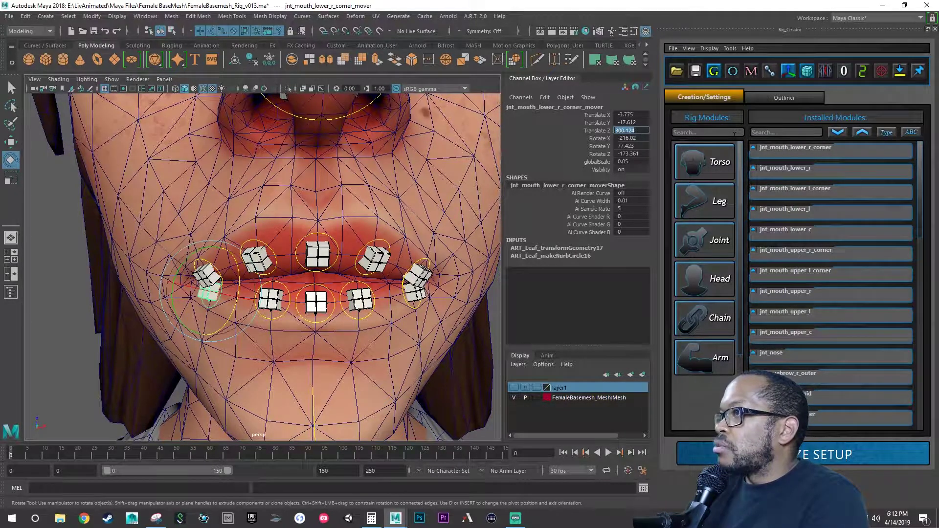
type("300.11")
key("Return")
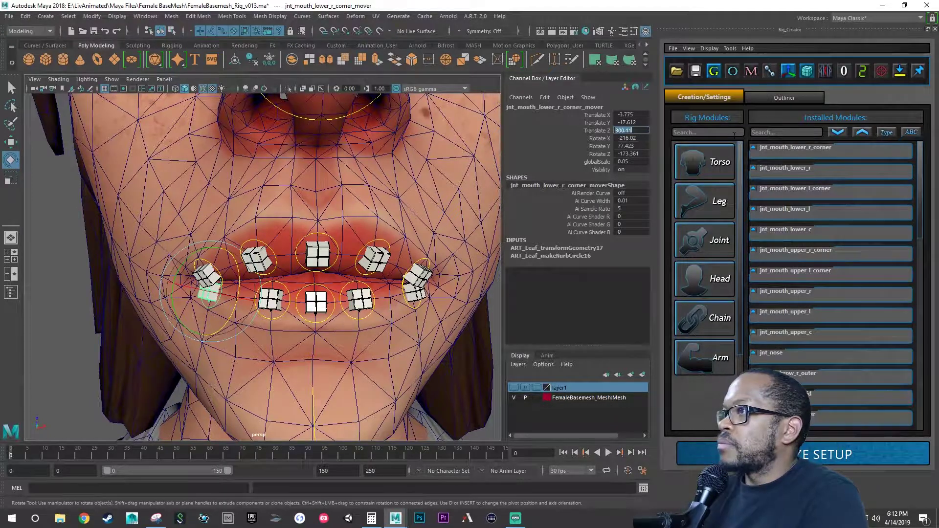
- Try a Rotate X of -81.007 on the lower right corner mover and undo the change
key("Tab")
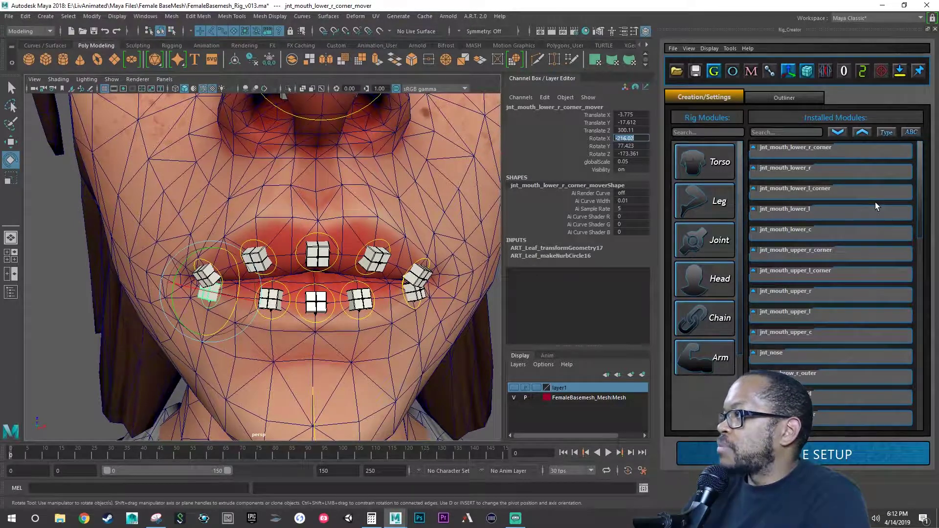
key("alt+Tab")
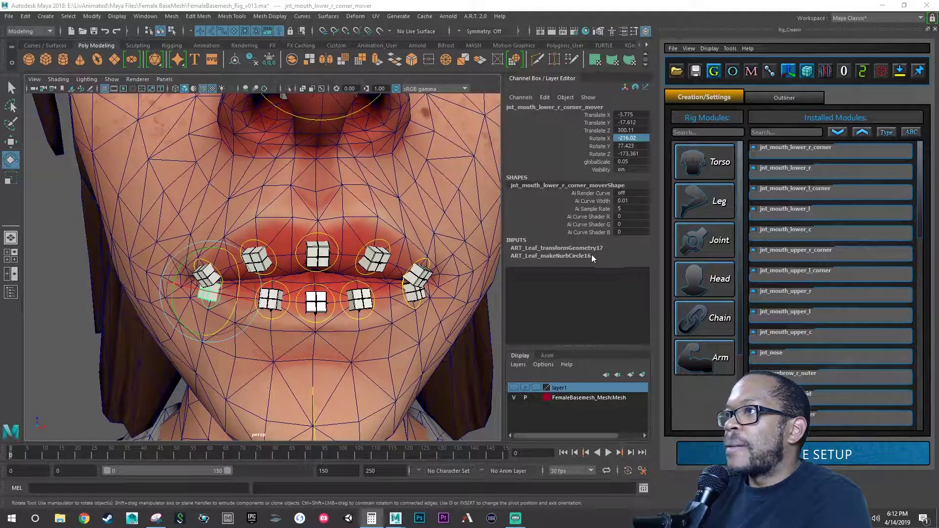
left_click_drag(196, 312, 268, 303, "alt")
right_click_drag(268, 303, 260, 331, "alt")
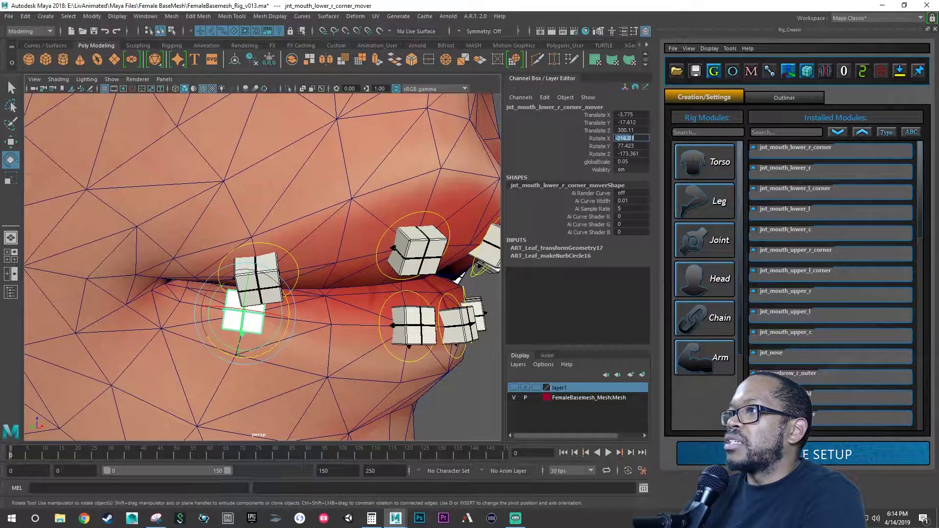
left_click(626, 139)
type("-8")
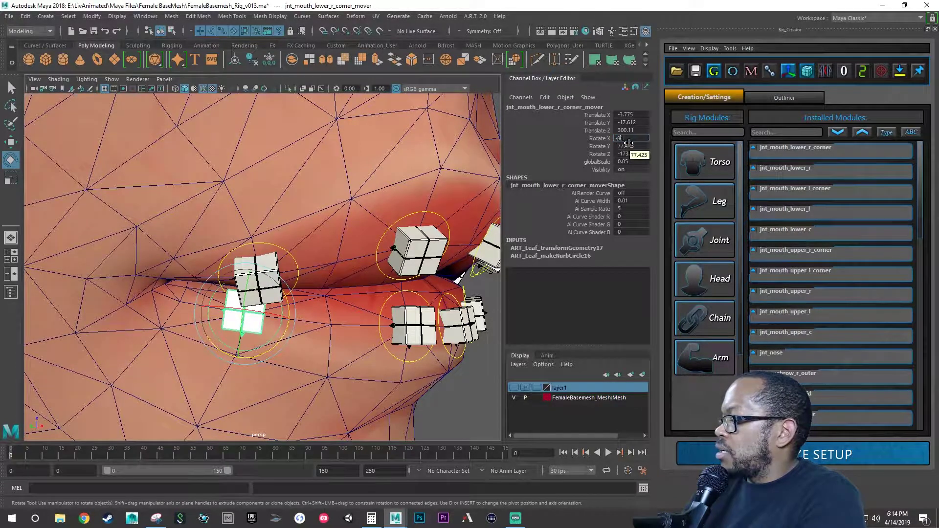
type("1.007")
key("Return")
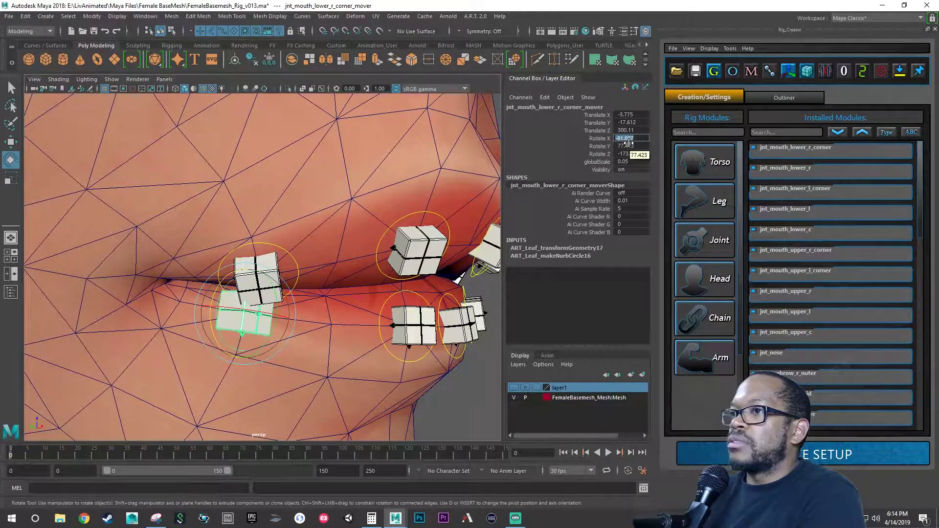
left_click_drag(404, 275, 369, 292, "alt")
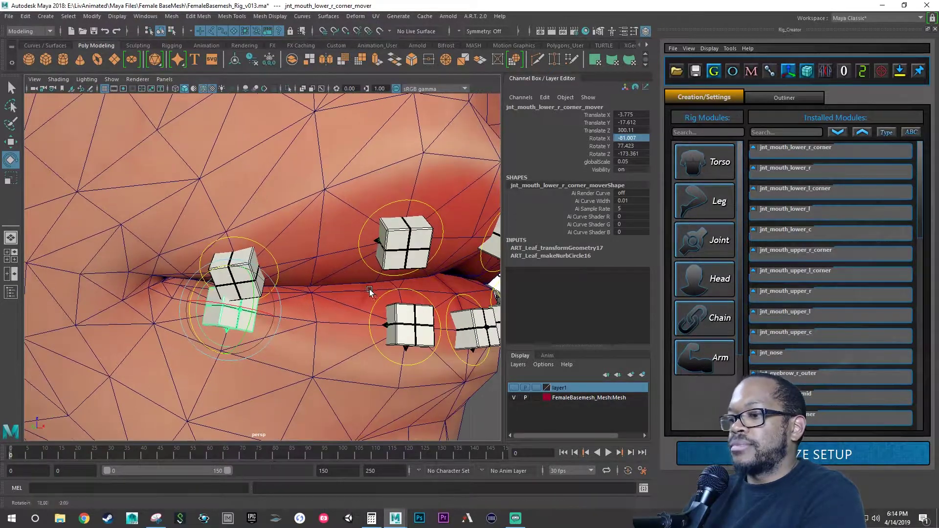
key("ctrl+z")
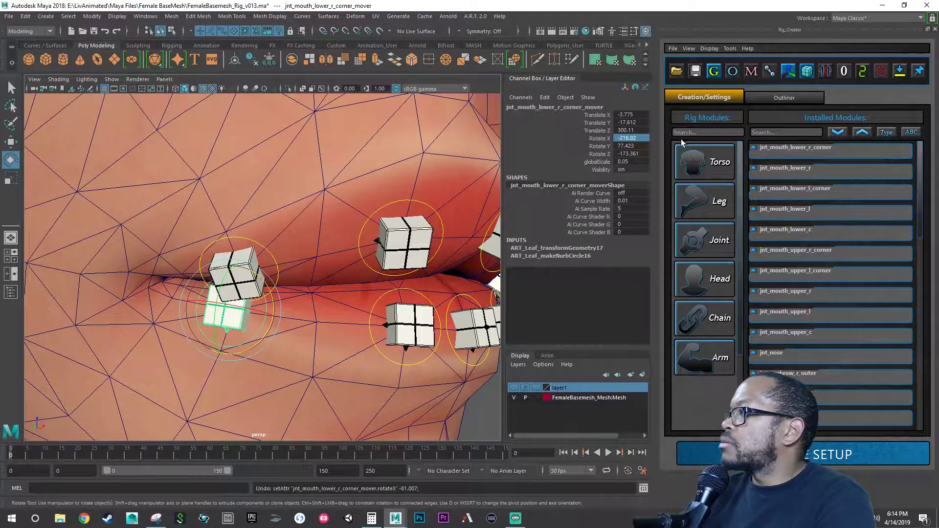
- Set the lower right corner mover's Rotate Y to 77.508 to match the left corner
left_click(631, 145)
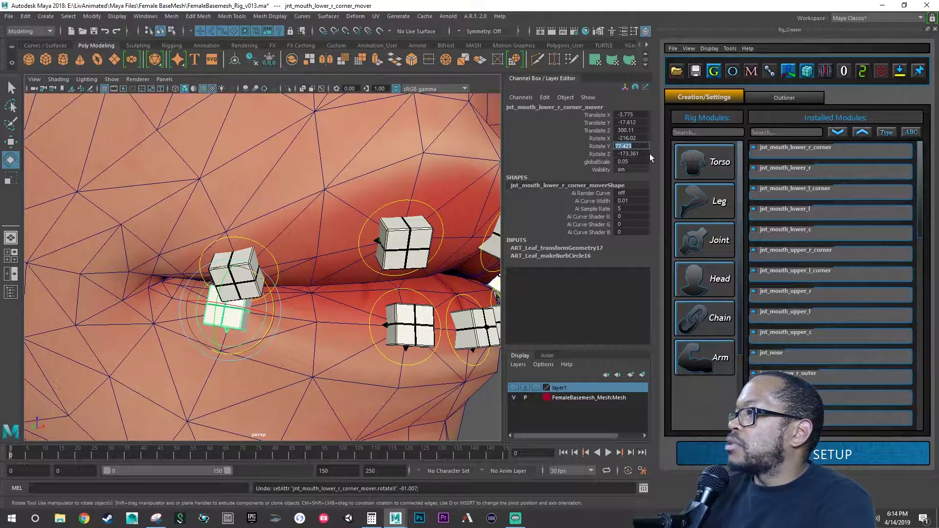
type("77")
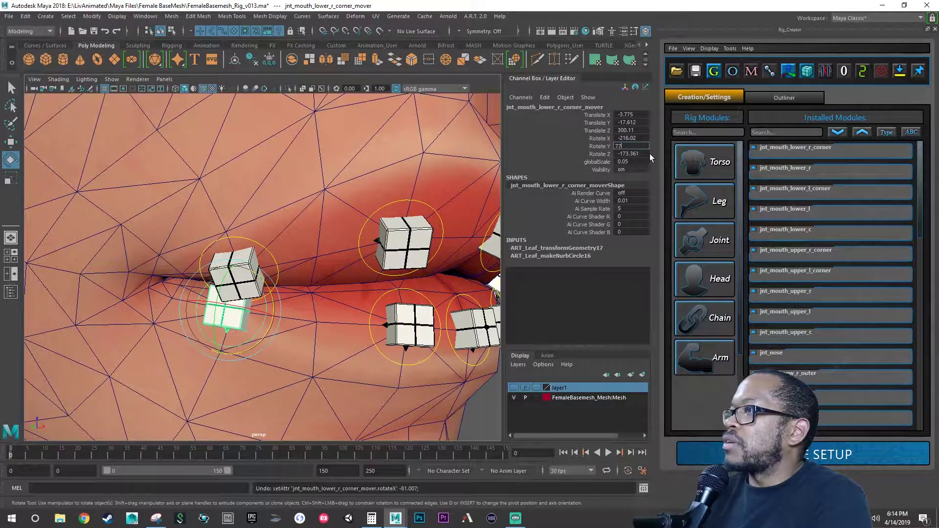
type(".508")
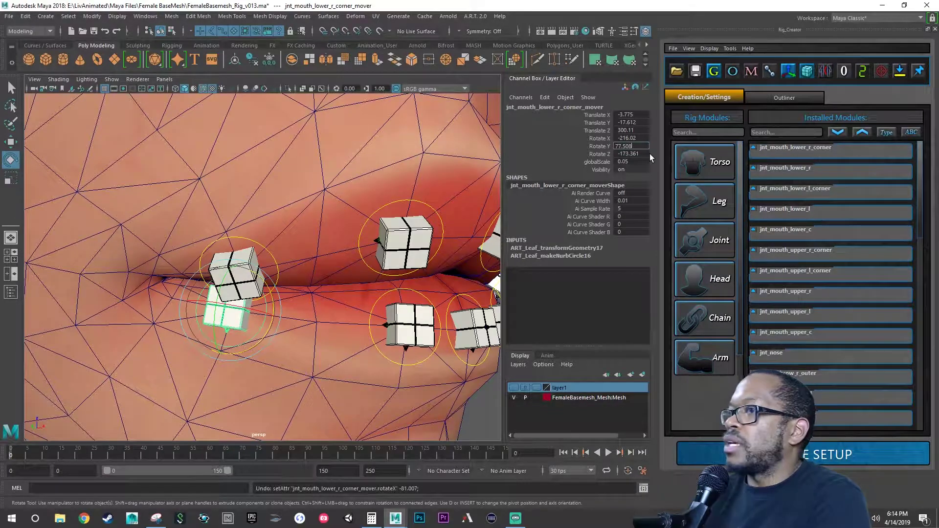
key("Return")
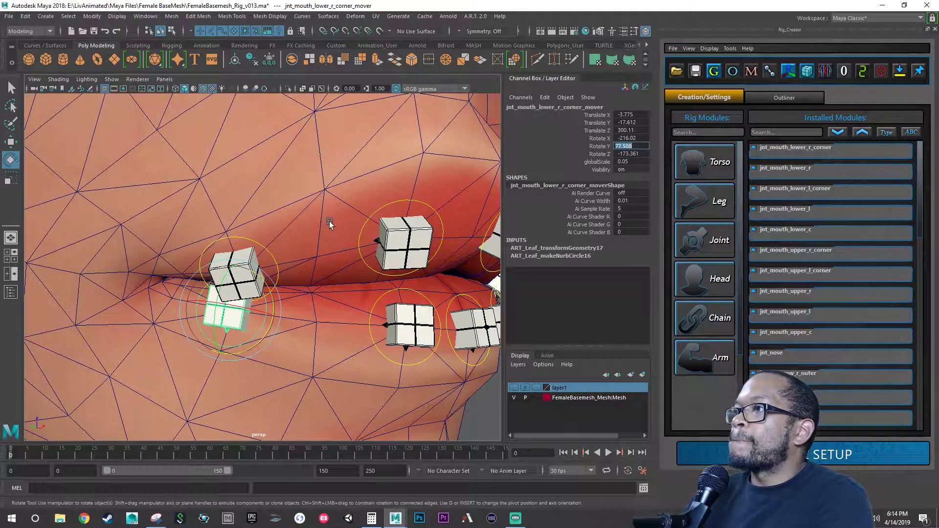
- Set the lower right corner mover's Rotate Z to -178.98 to mirror the left corner
left_click_drag(329, 218, 343, 218, "alt")
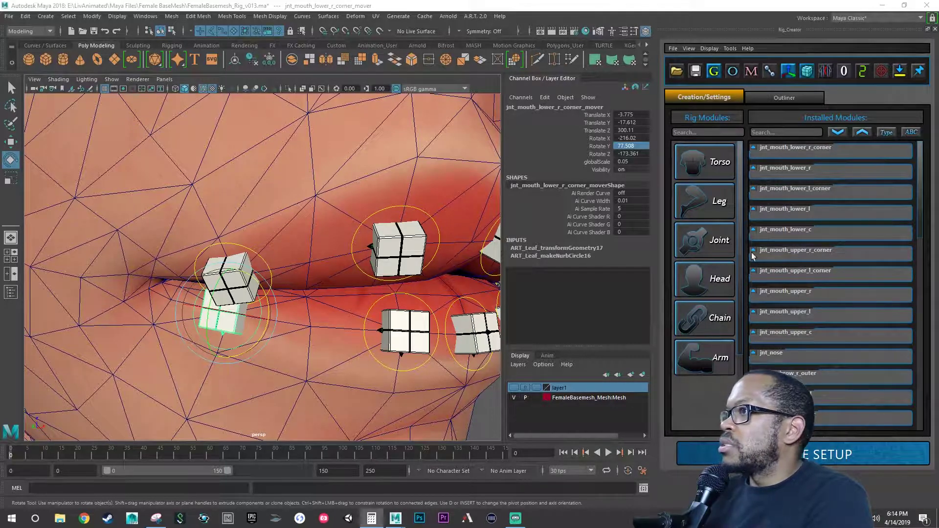
left_click(622, 154)
type("-1")
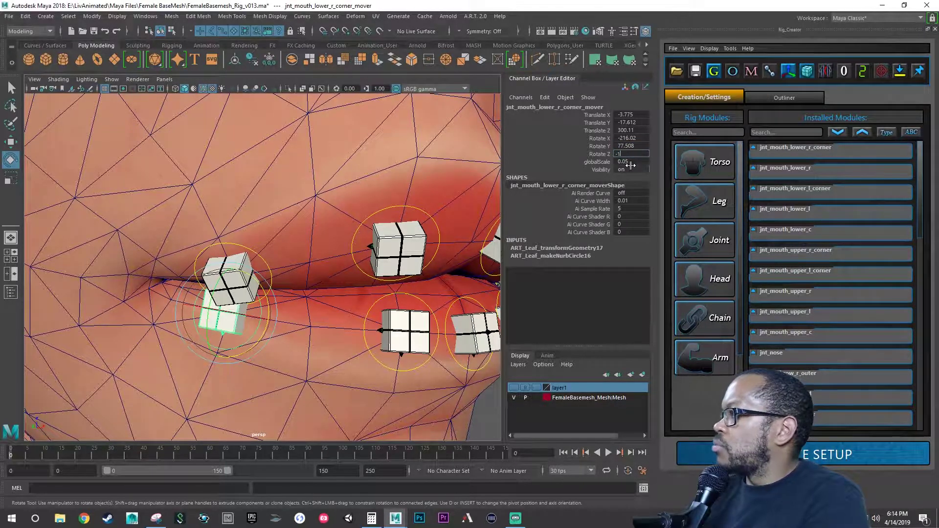
type("78.")
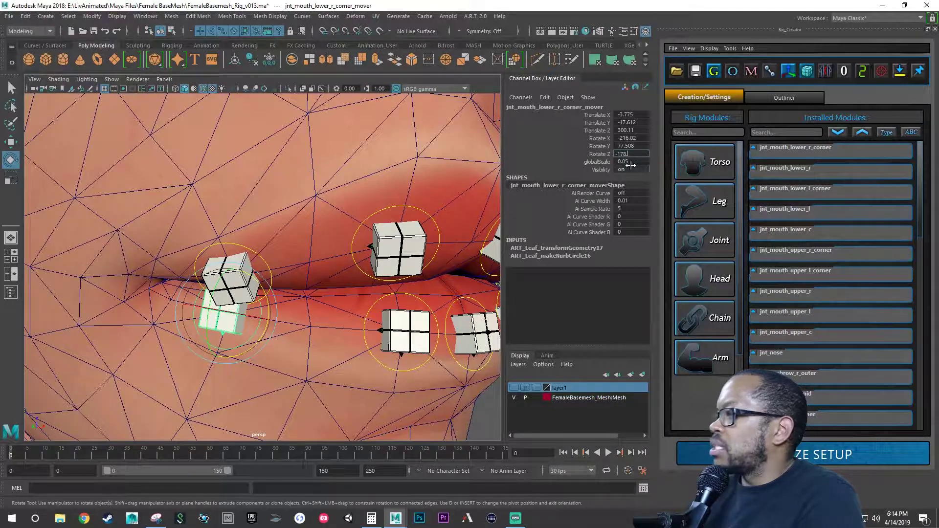
type("98")
key("Return")
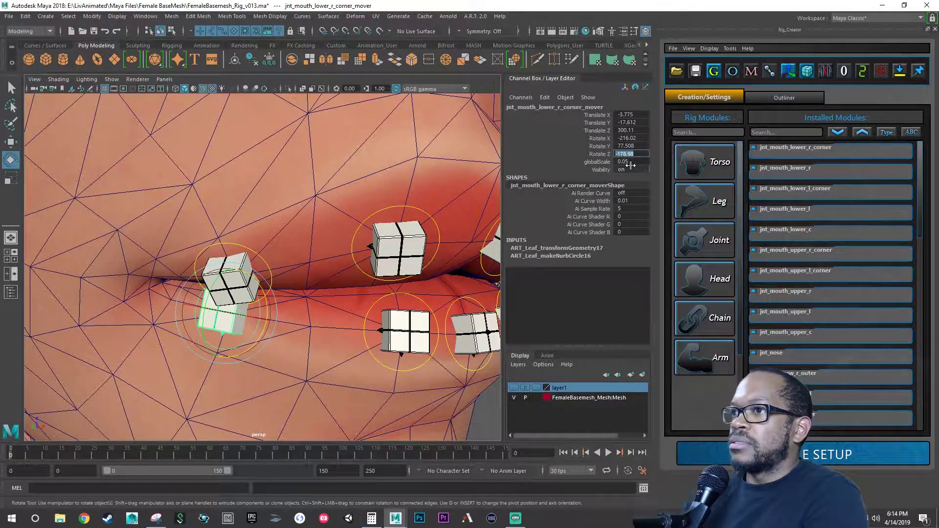
left_click_drag(377, 168, 334, 285, "alt")
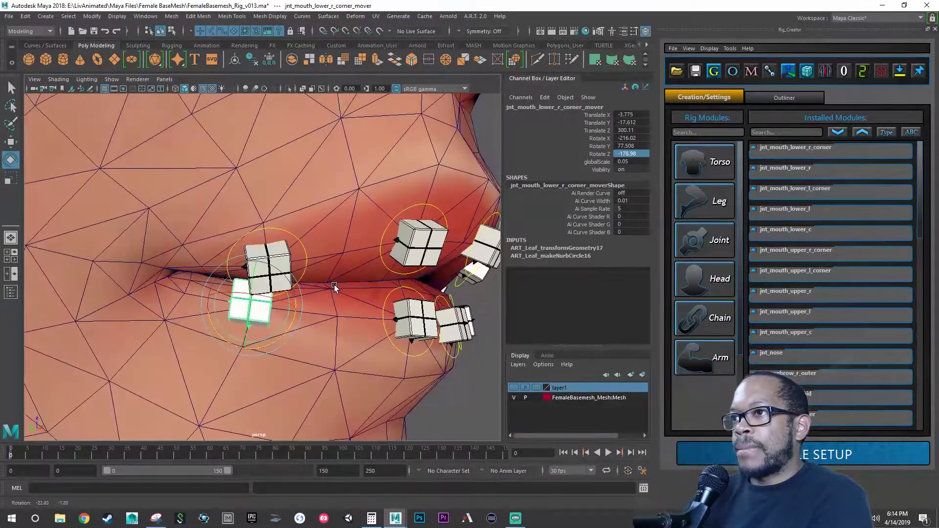
- Rotate the lower right corner mover freehand about its X axis to about -222.1 degrees
double_click(639, 139)
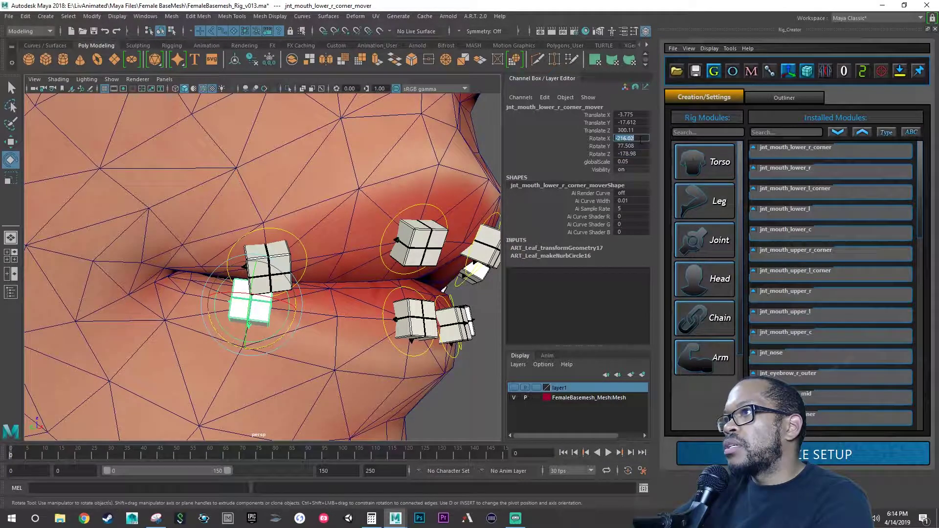
left_click_drag(265, 335, 314, 306, "alt")
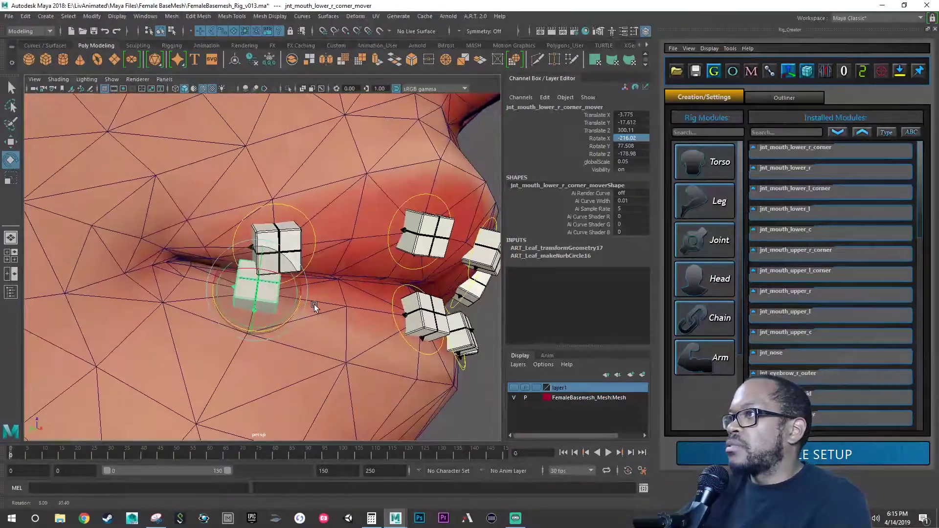
left_click(399, 291)
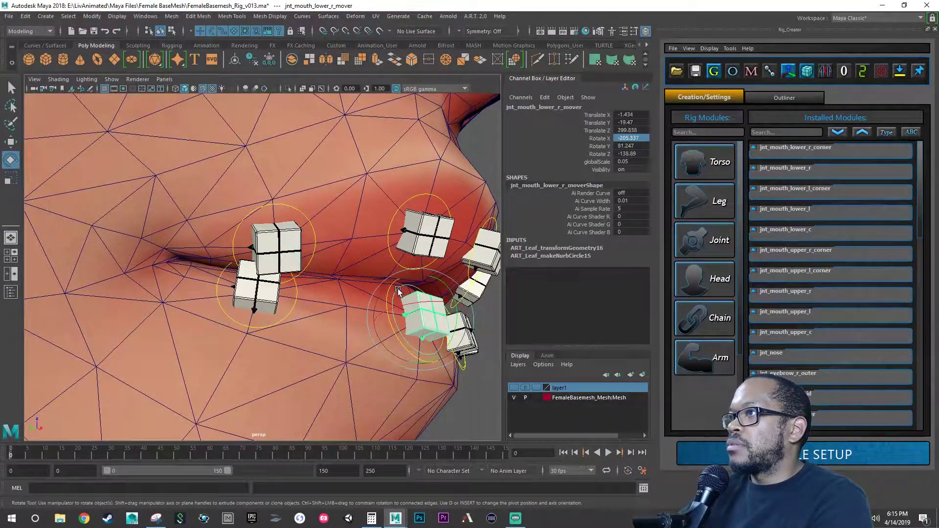
left_click(293, 307)
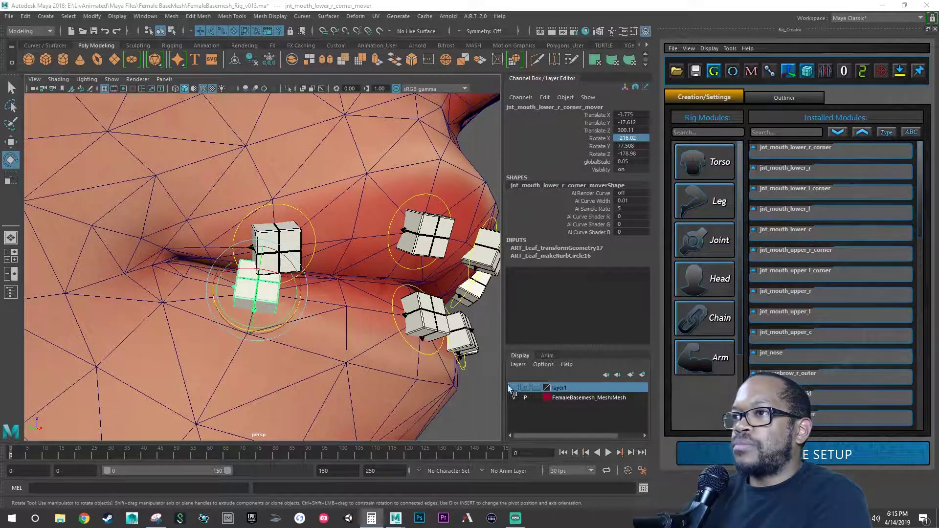
left_click_drag(338, 356, 334, 286, "alt")
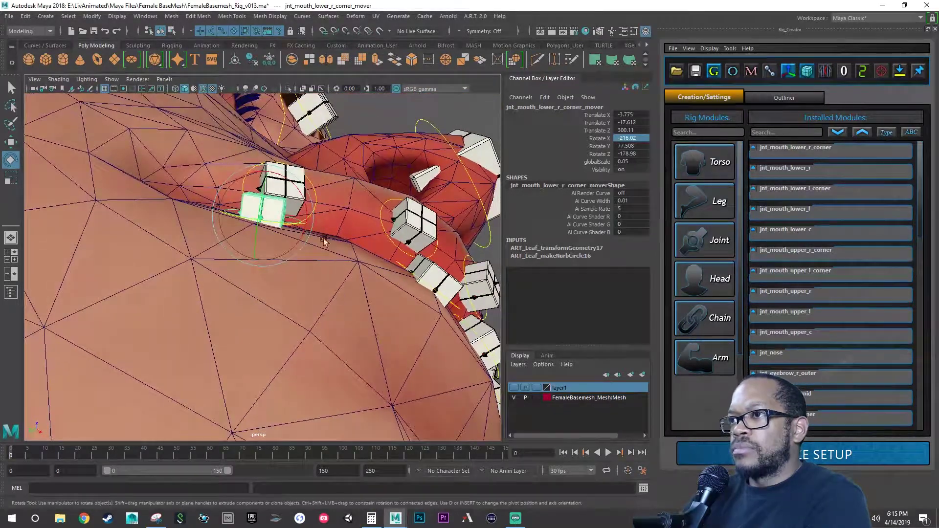
left_click_drag(304, 204, 305, 211)
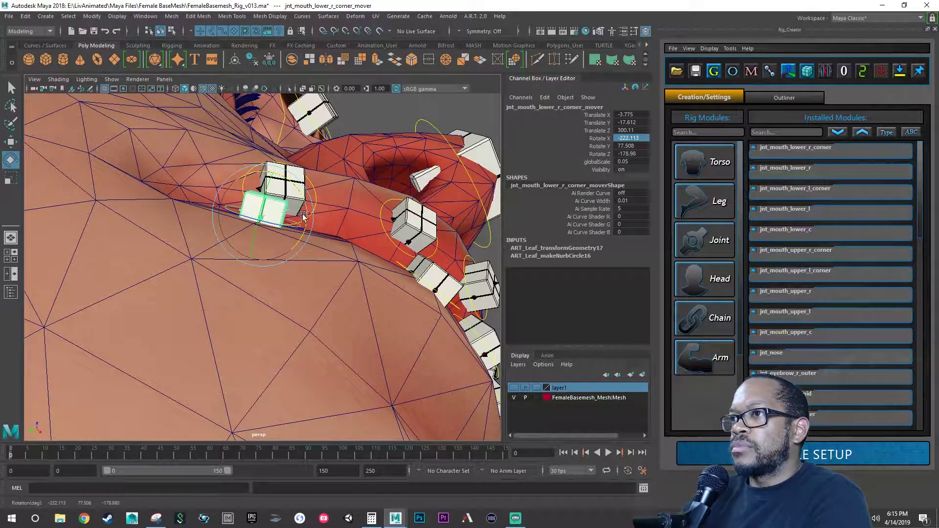
scroll(291, 256, "down", 3)
scroll(291, 260, "up", 4)
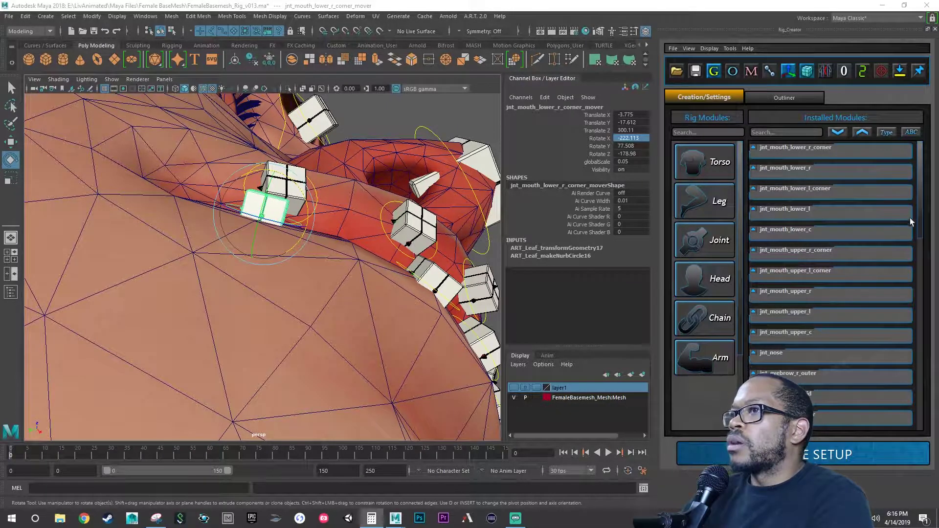
- Set the lower right corner mover's Rotate X to -224.987
left_click(637, 140)
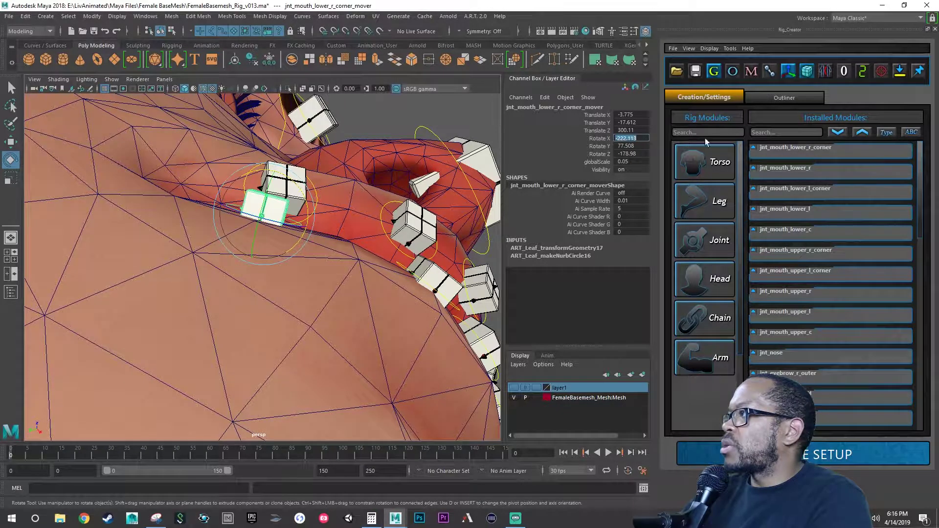
type("-224")
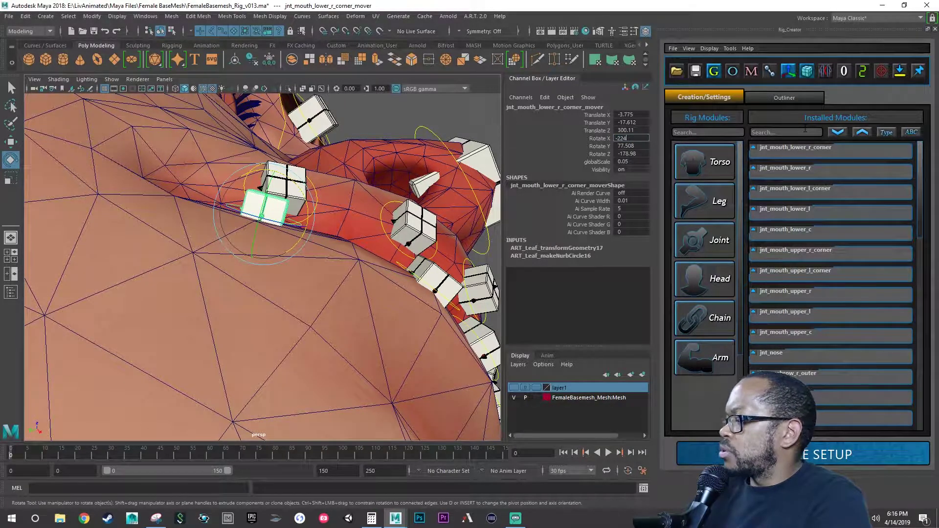
type(".987")
key("Return")
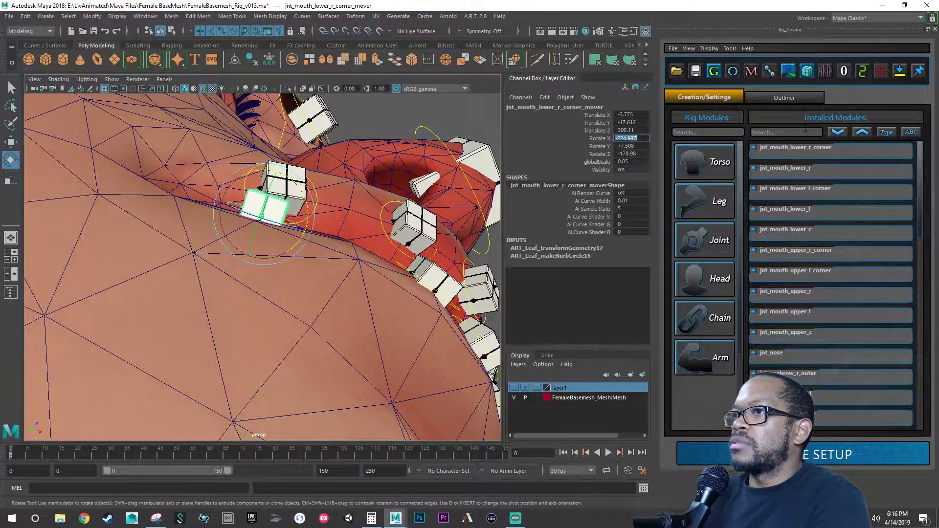
- Compare the orientation of the lower left corner mover with the right one, viewing the lips from below and from the side
left_click_drag(321, 193, 324, 264, "alt")
right_click_drag(323, 264, 274, 268, "alt")
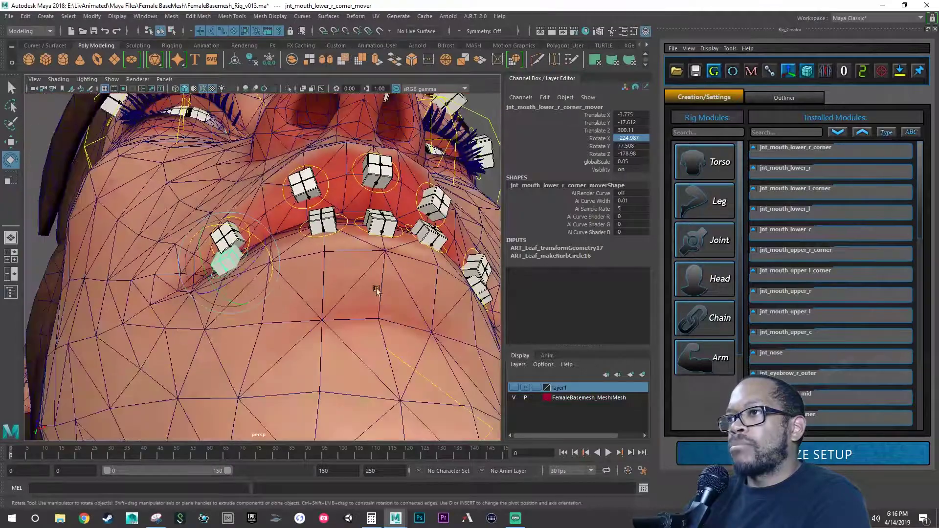
middle_click_drag(377, 287, 270, 308, "alt")
left_click_drag(270, 308, 254, 301, "alt")
right_click_drag(254, 301, 432, 292, "alt")
left_click_drag(432, 292, 369, 285, "alt")
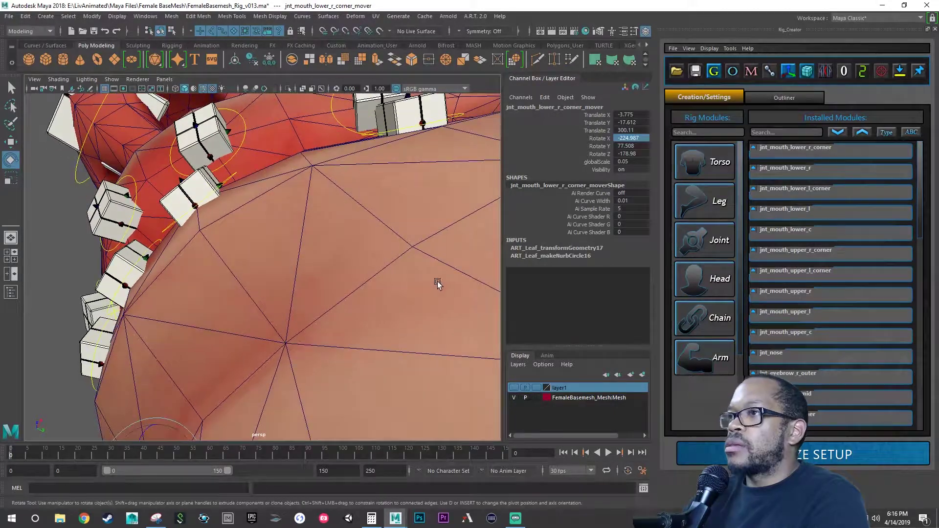
left_click(462, 115)
left_click_drag(451, 161, 367, 242, "alt")
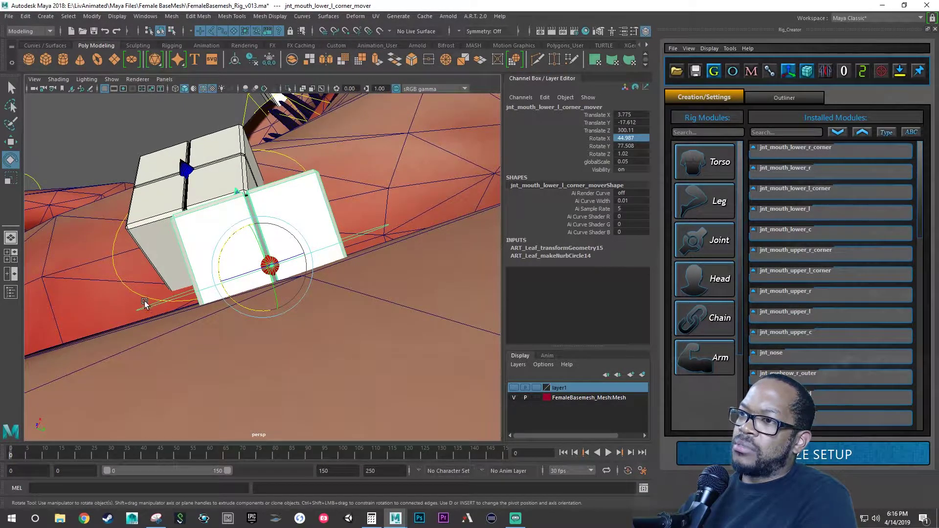
left_click_drag(358, 251, 261, 311, "alt")
right_click_drag(260, 311, 59, 304, "alt")
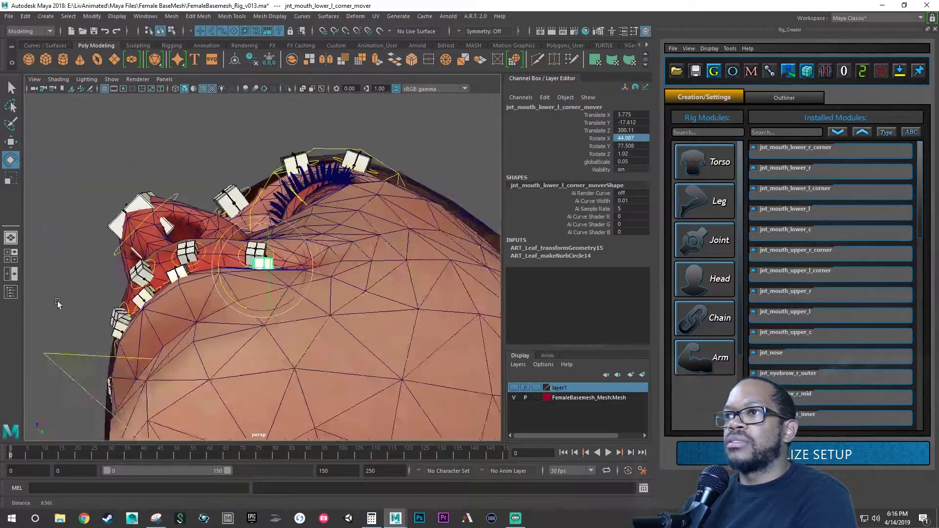
left_click_drag(59, 304, 157, 310, "alt")
middle_click_drag(157, 310, 187, 314, "alt")
scroll(187, 313, "up", 5)
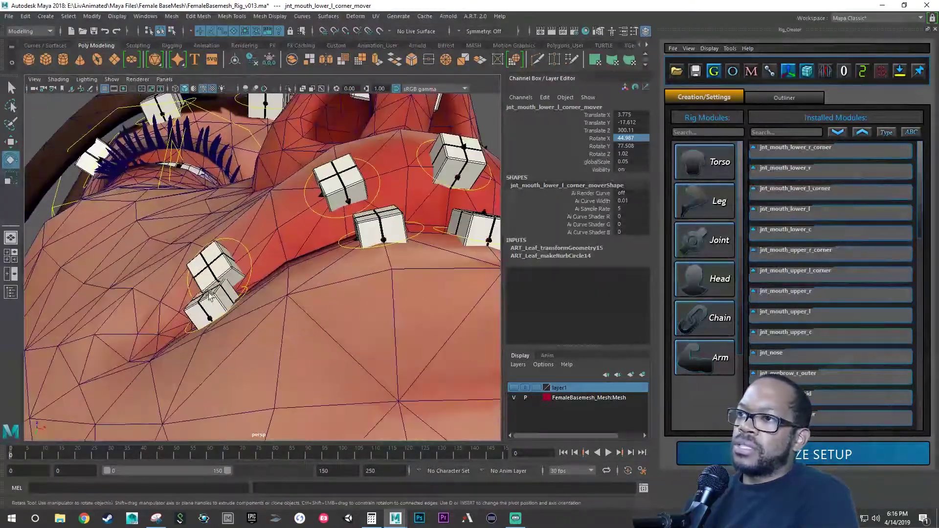
- Fine-tune the lower right corner mover's Rotate X to about -222.409 so it follows the lip edge, and save the scene
left_click(187, 327)
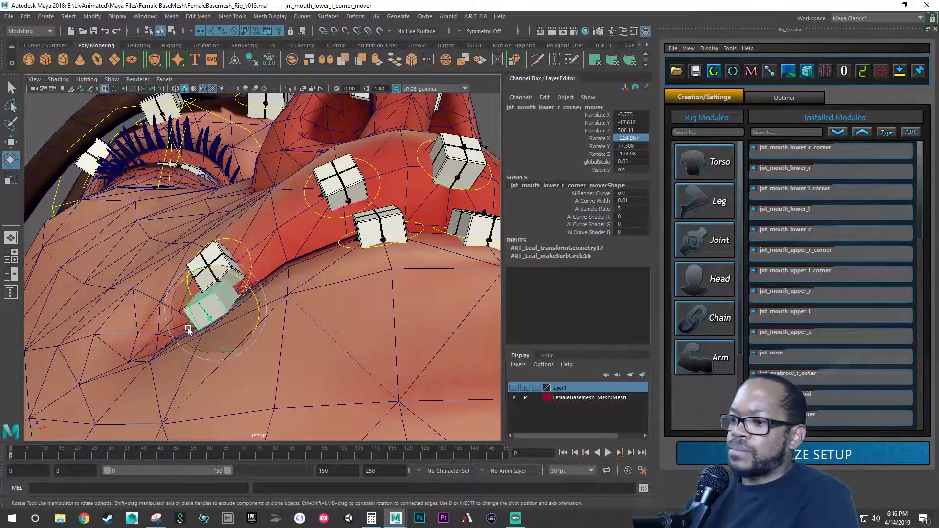
key("f")
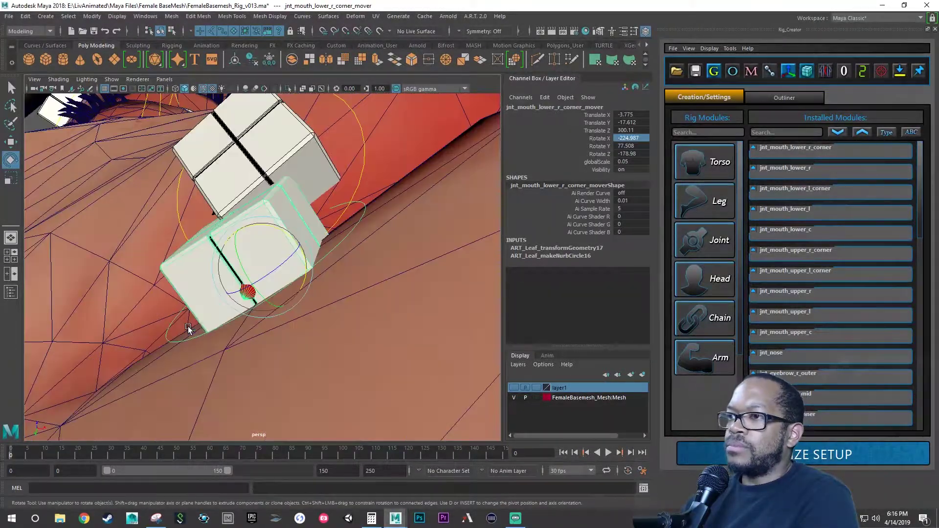
left_click_drag(251, 342, 290, 330, "alt")
left_click_drag(301, 247, 301, 244)
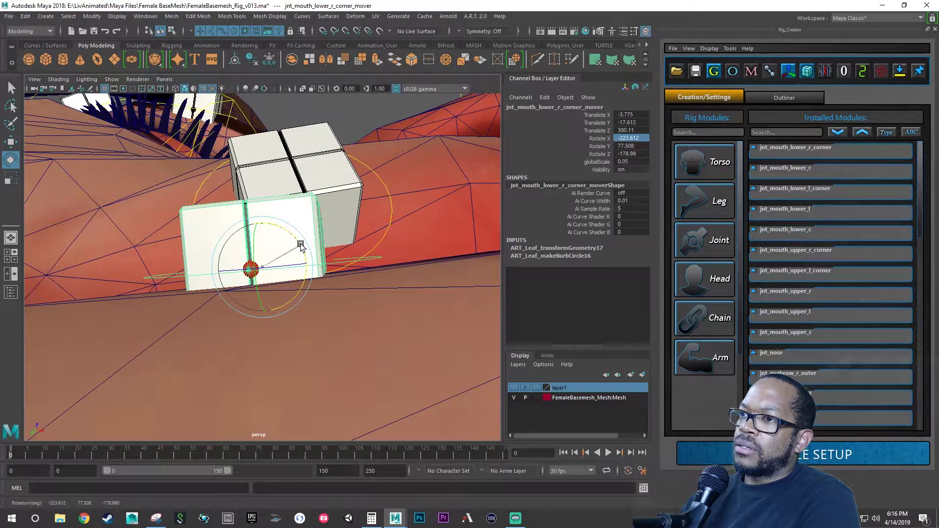
left_click_drag(301, 244, 308, 255)
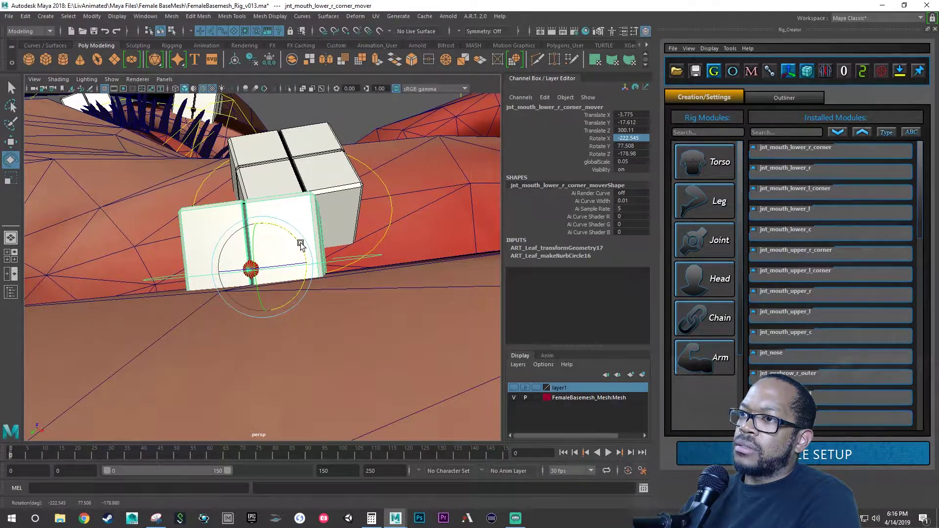
left_click_drag(312, 296, 322, 294, "alt")
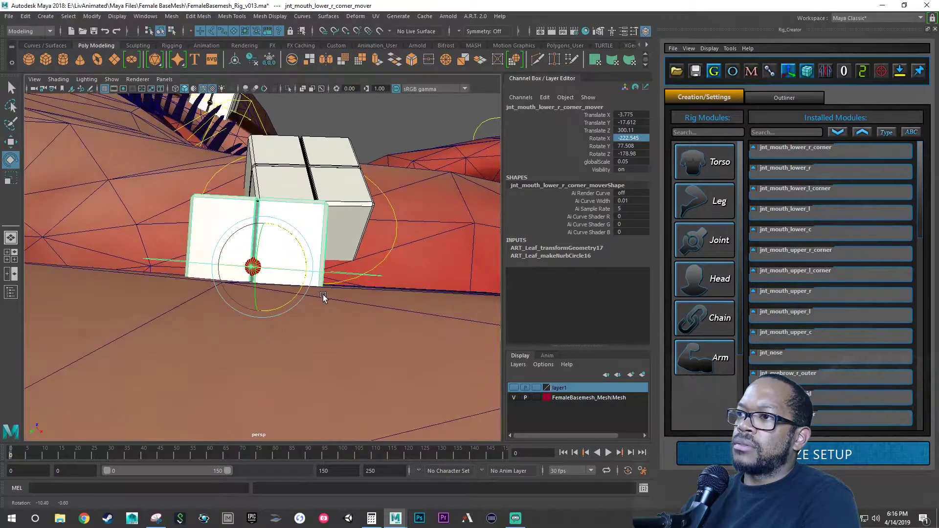
left_click_drag(304, 252, 268, 321)
scroll(255, 342, "down", 5)
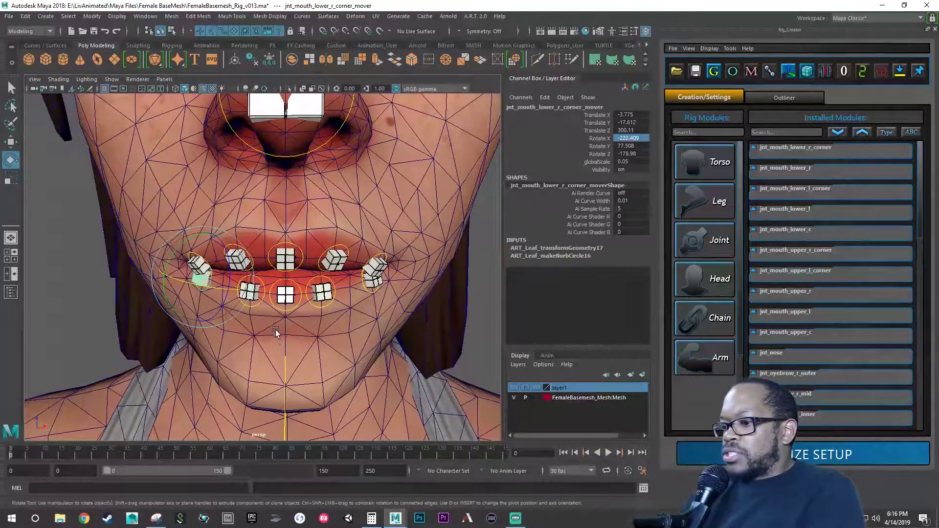
key("q")
key("ctrl+s")
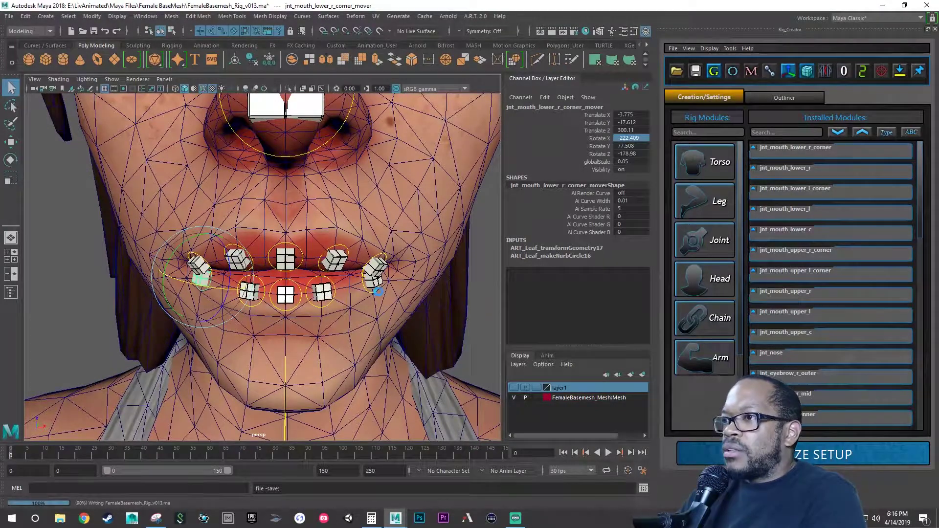
- Try moving both lower corner movers together and undo the moves
left_click(368, 294)
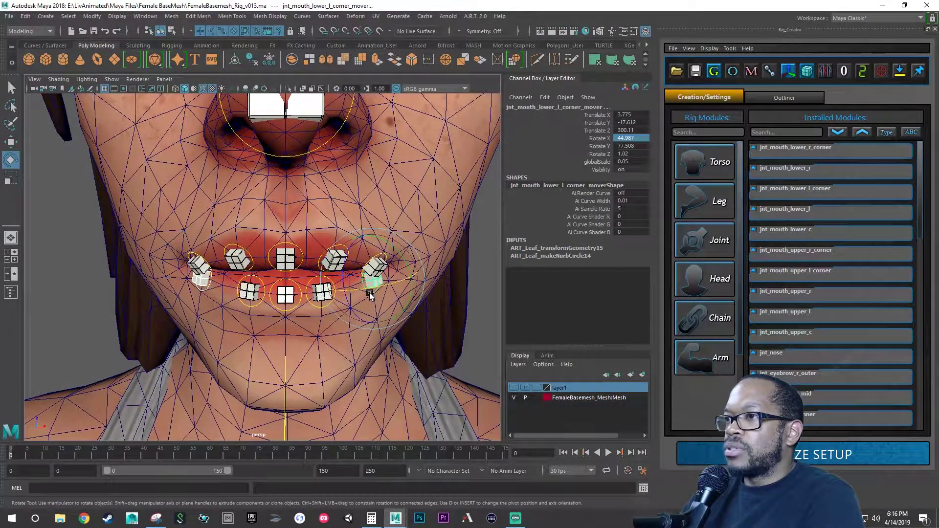
key("w")
middle_click_drag(372, 300, 378, 312)
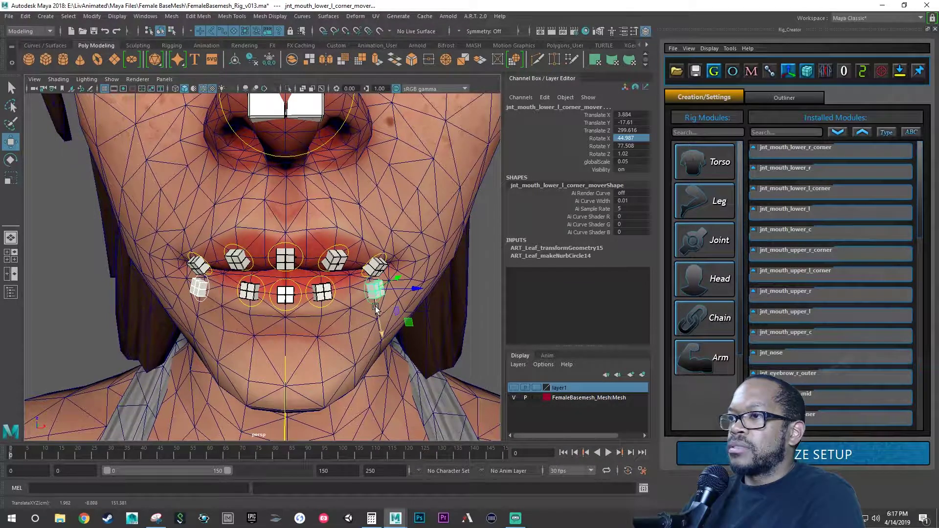
key("ctrl+z")
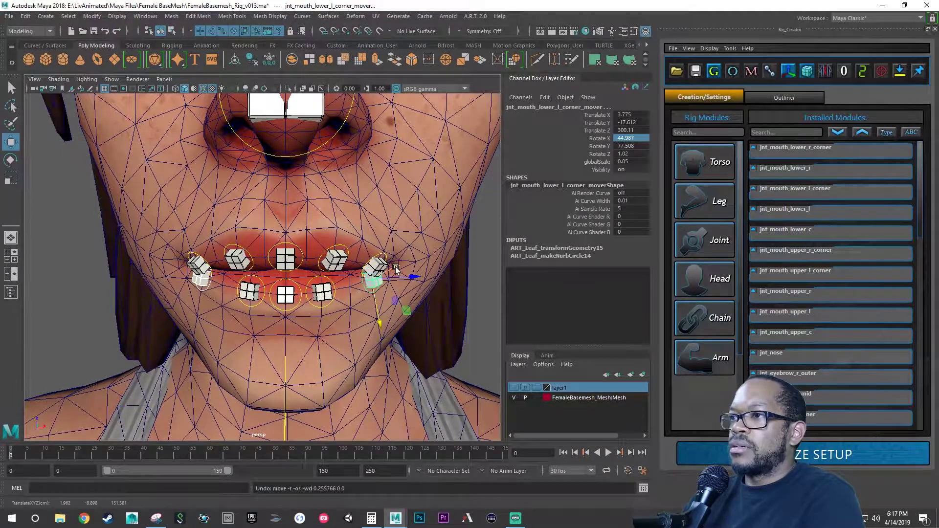
key("ctrl+z")
key("ctrl+z")
key("ctrl+z")
key("ctrl+z")
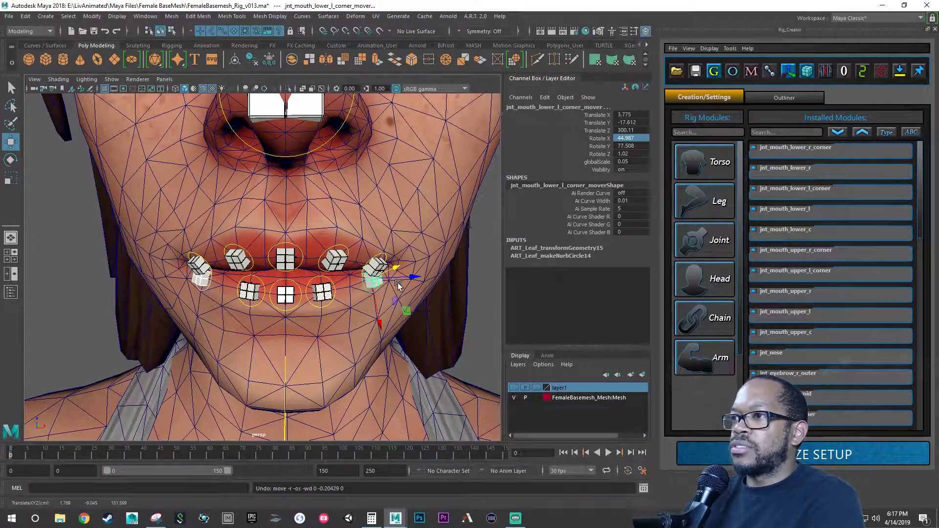
- Try rotating both lower corner movers together and undo the rotation
key("e")
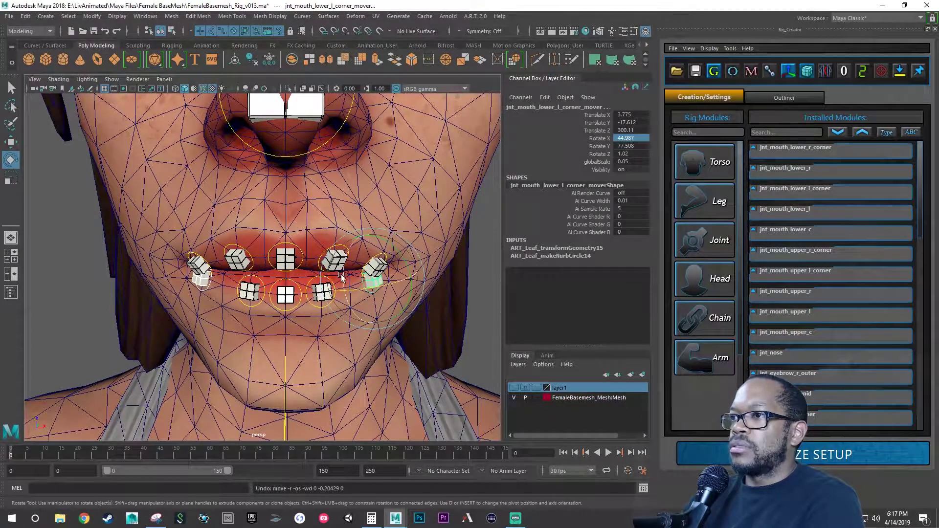
left_click_drag(341, 275, 337, 303)
key("ctrl+z")
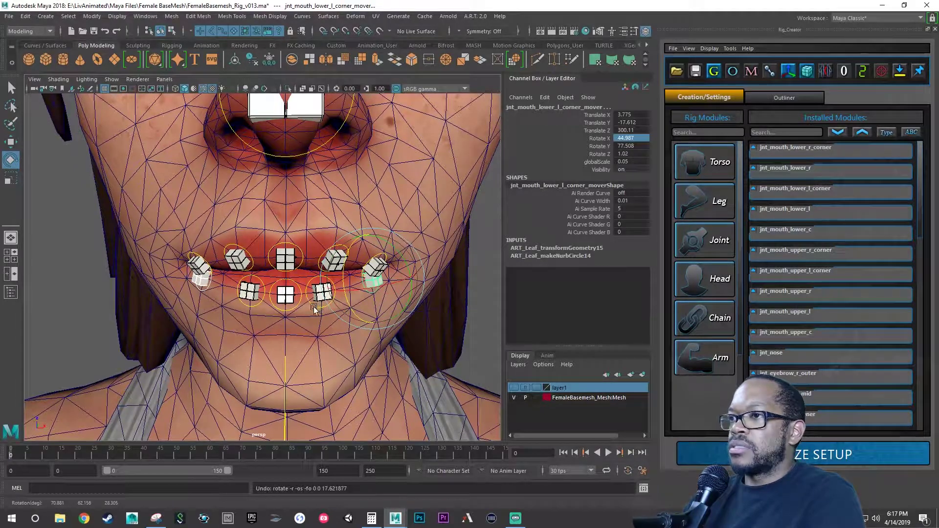
- Select the lower left and lower right lip movers, try rotating them together, and undo the rotation
left_click(313, 307)
left_click(255, 306)
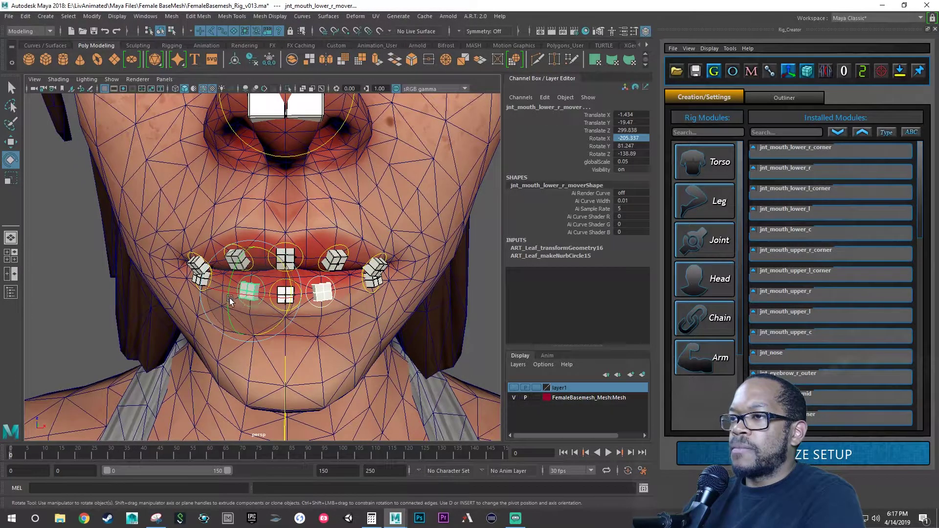
scroll(232, 283, "up", 2)
left_click_drag(230, 279, 232, 286)
key("ctrl+z")
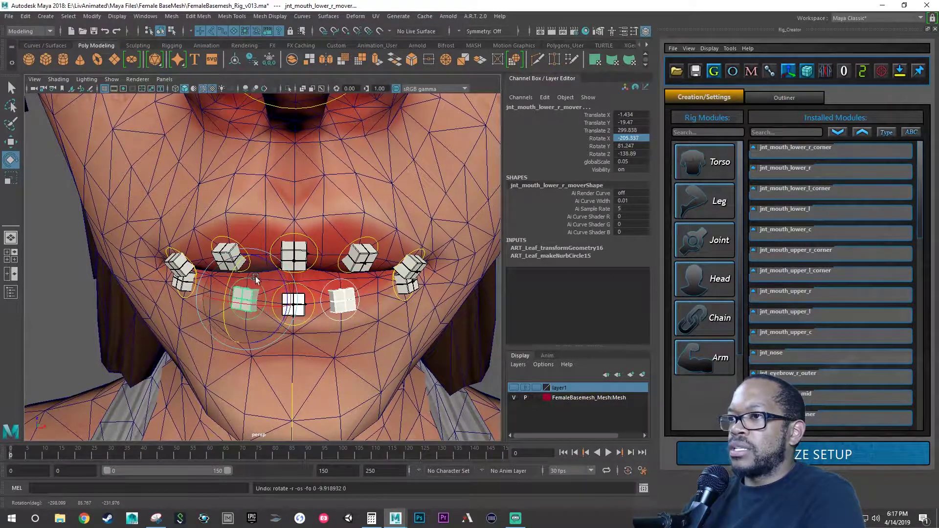
- Try rotating the lower lip pair and the upper left and right lip movers together, and undo the rotations
left_click_drag(260, 279, 282, 288)
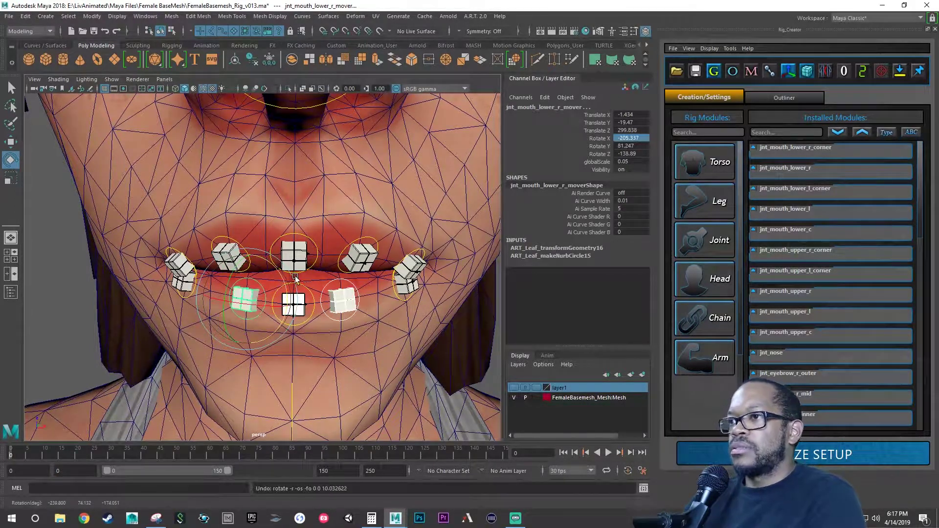
left_click(344, 251)
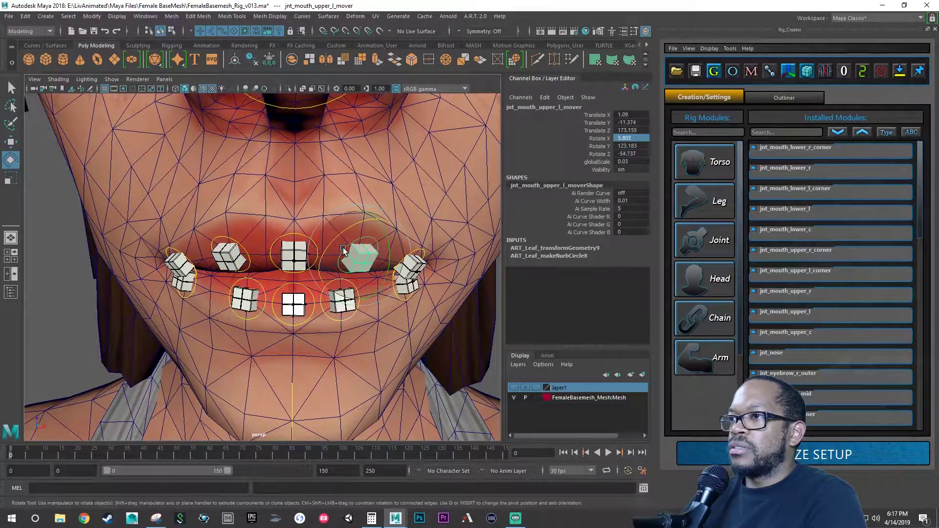
left_click(243, 253)
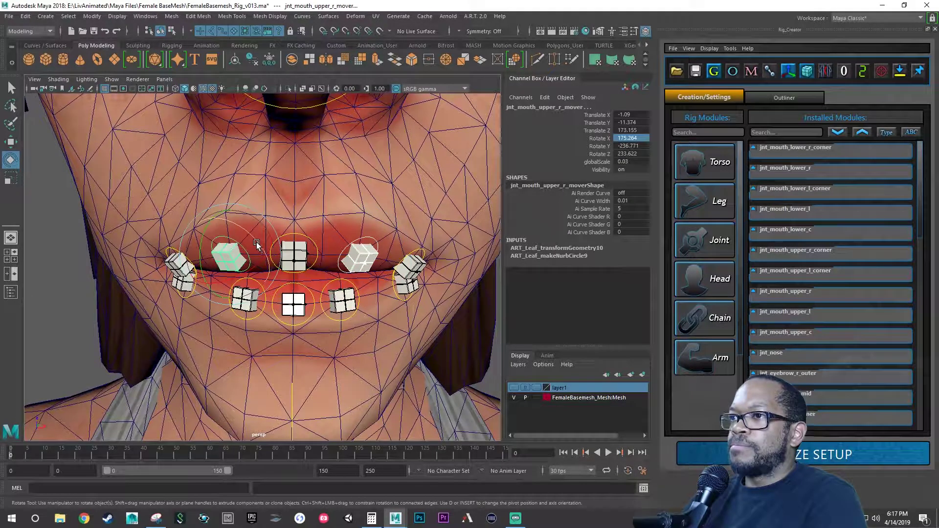
mouse_move(257, 242)
left_mouse_down()
mouse_move(260, 257)
mouse_move(248, 230)
mouse_move(256, 256)
left_mouse_up()
key("ctrl+z")
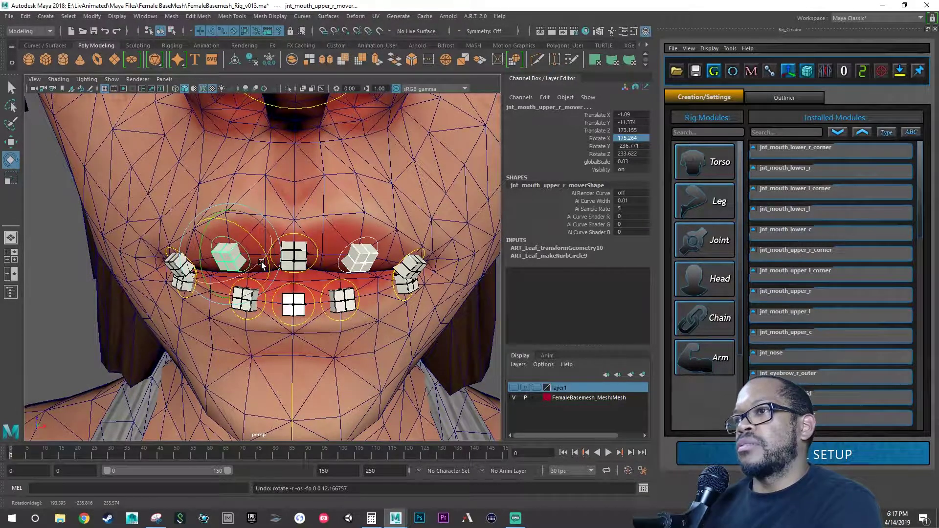
mouse_move(261, 262)
left_mouse_down()
mouse_move(252, 268)
mouse_move(251, 256)
mouse_move(248, 275)
left_mouse_up()
key("ctrl+z")
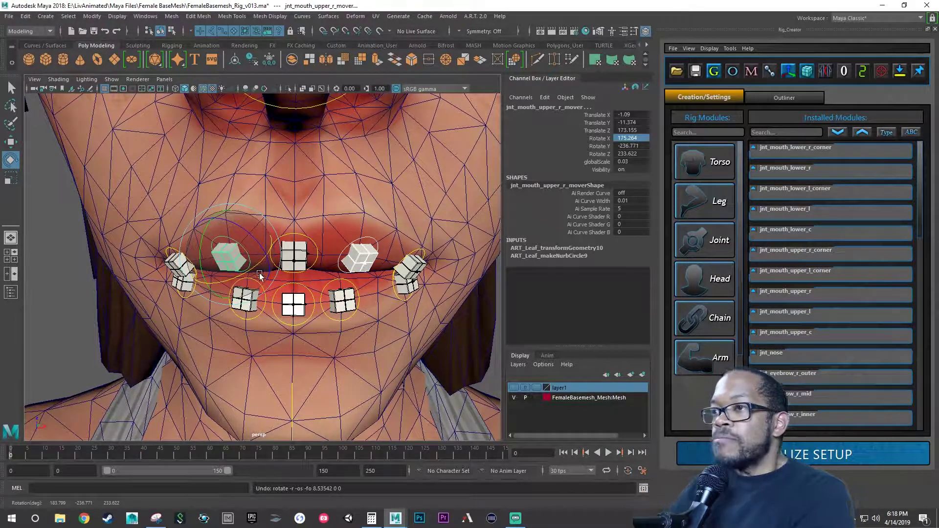
- Save the scene with the mouth joint movers in place
scroll(293, 263, "down", 8)
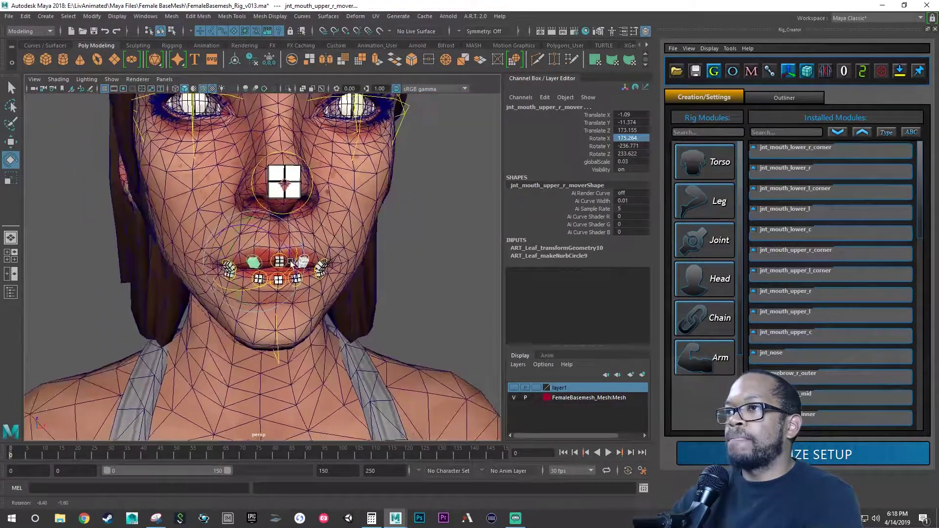
scroll(291, 263, "down", 5)
left_click_drag(291, 262, 269, 273, "alt")
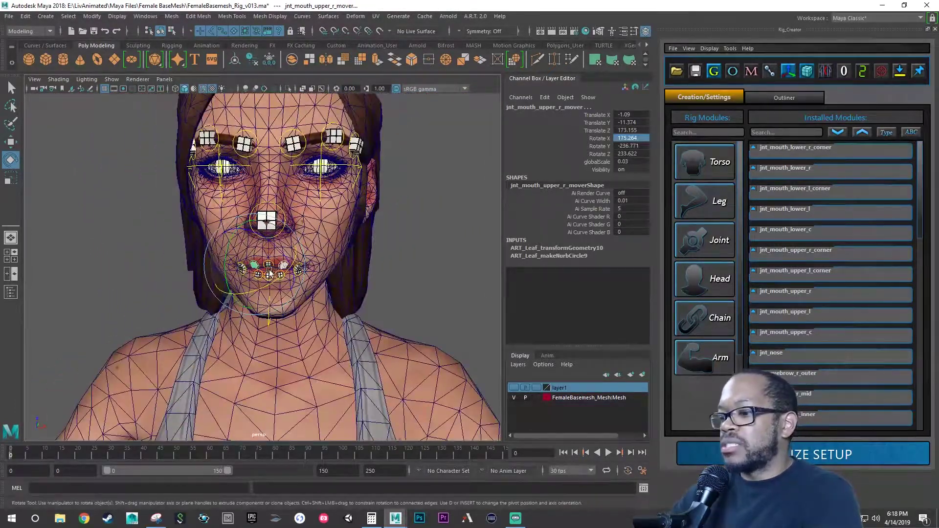
key("q")
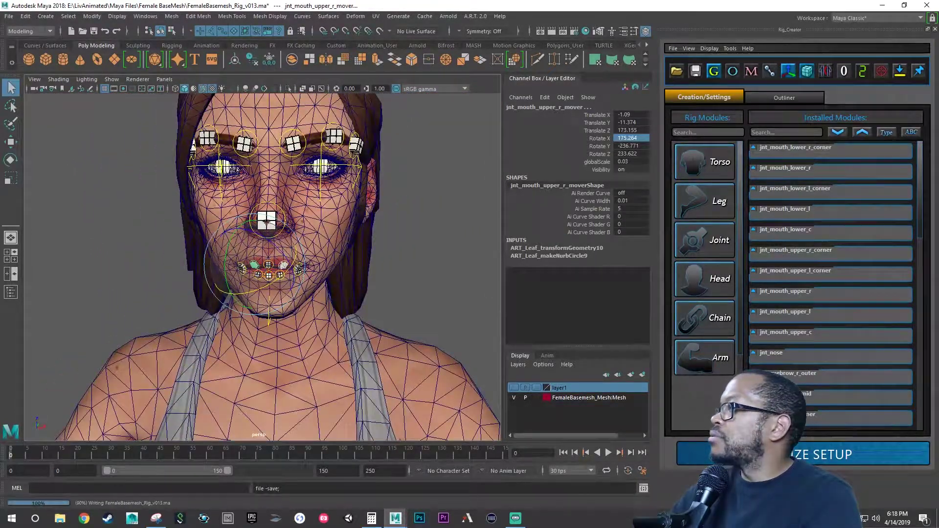
key("ctrl+s")
key("e")
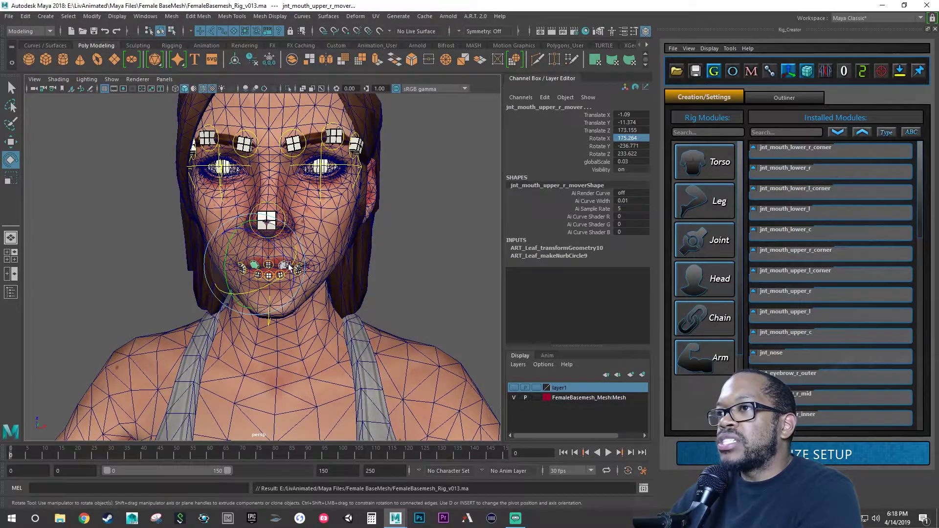
- Create a Joint module with the suffix cheek_l_expand, parented to the head bone
left_click_drag(223, 273, 336, 255, "alt")
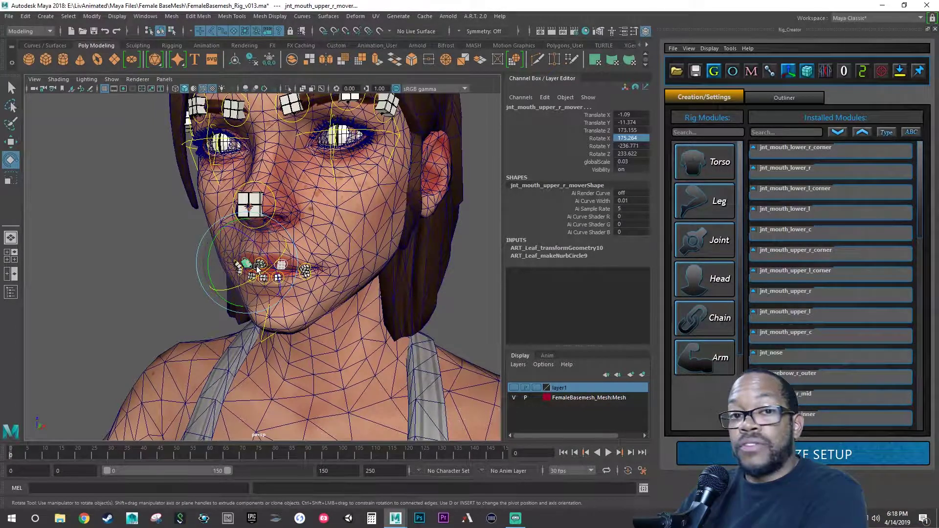
left_click_drag(256, 269, 296, 276, "alt")
left_click(409, 279)
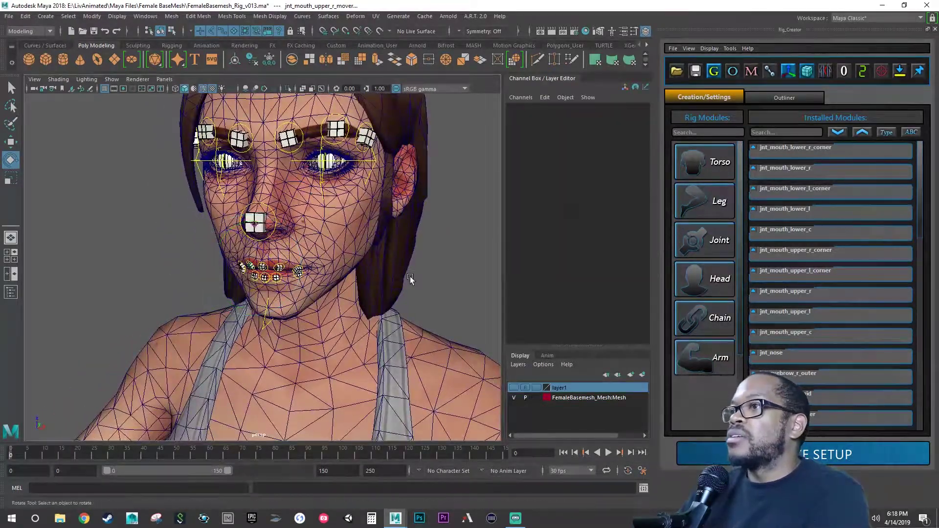
left_click(697, 247)
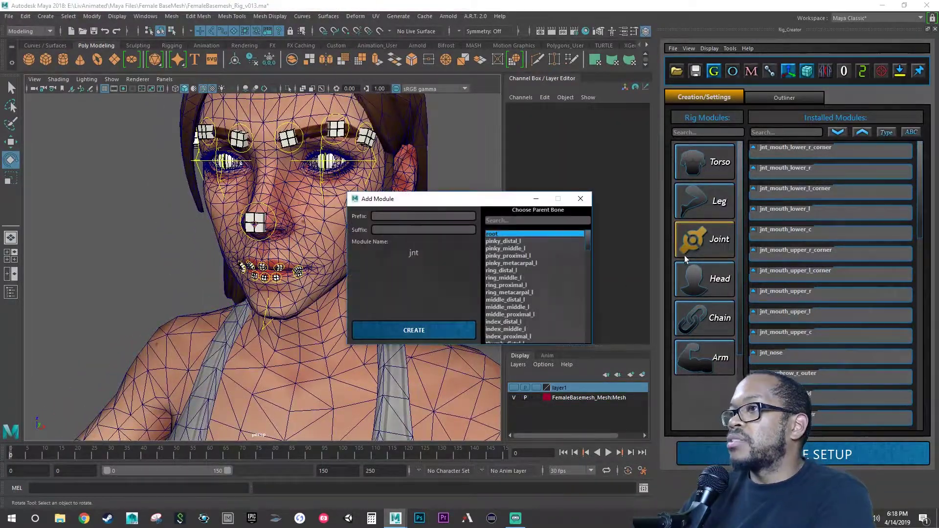
scroll(500, 274, "down", 15)
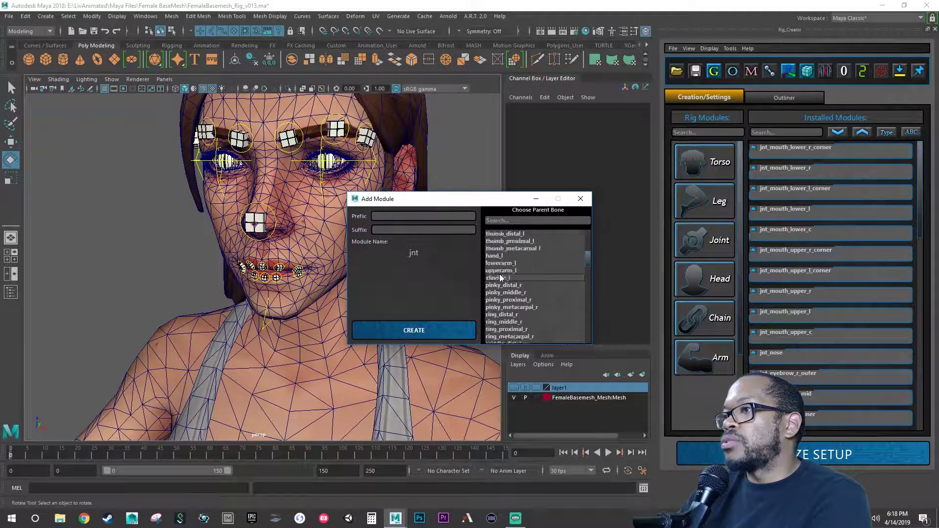
scroll(500, 271, "up", 3)
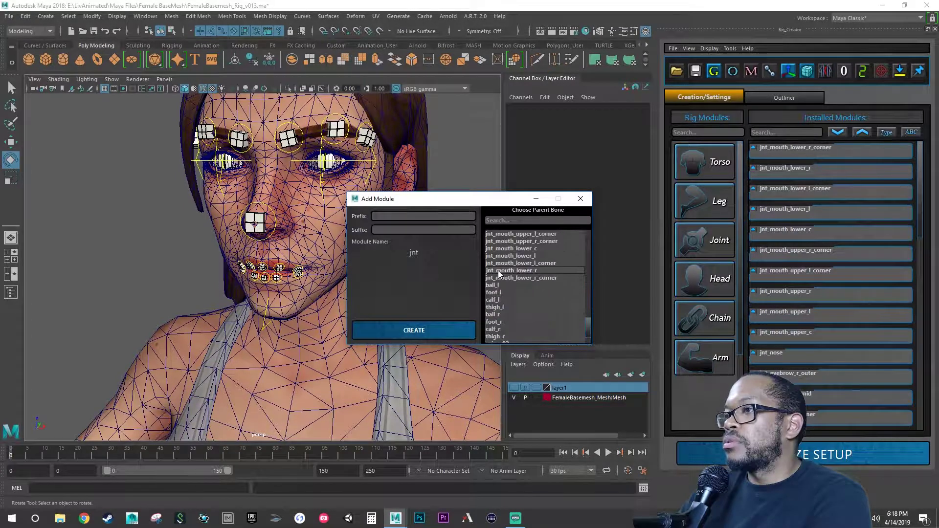
scroll(498, 270, "up", 1)
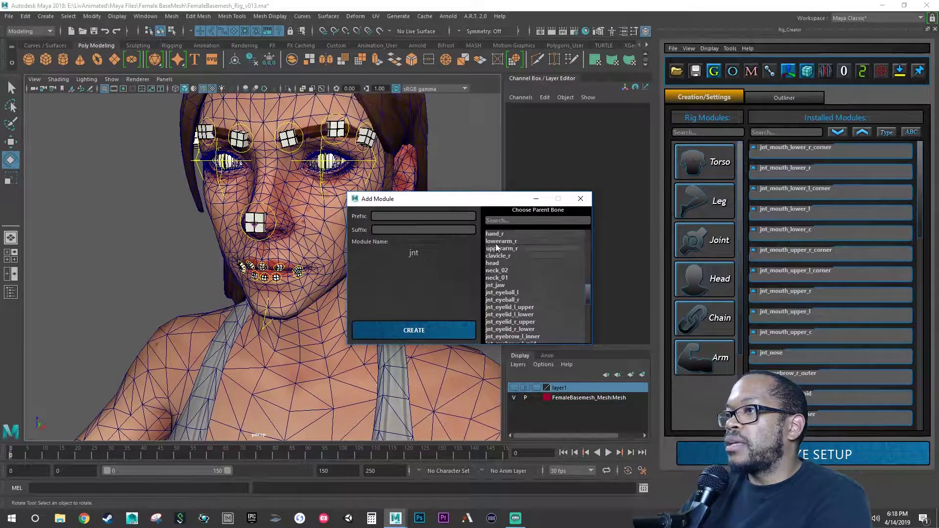
left_click(498, 264)
left_click(424, 231)
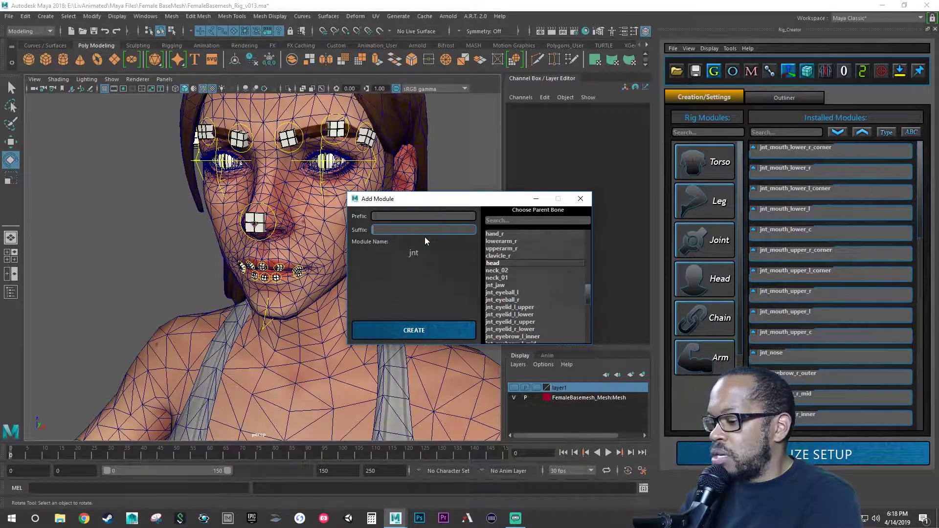
type("cheek_l_")
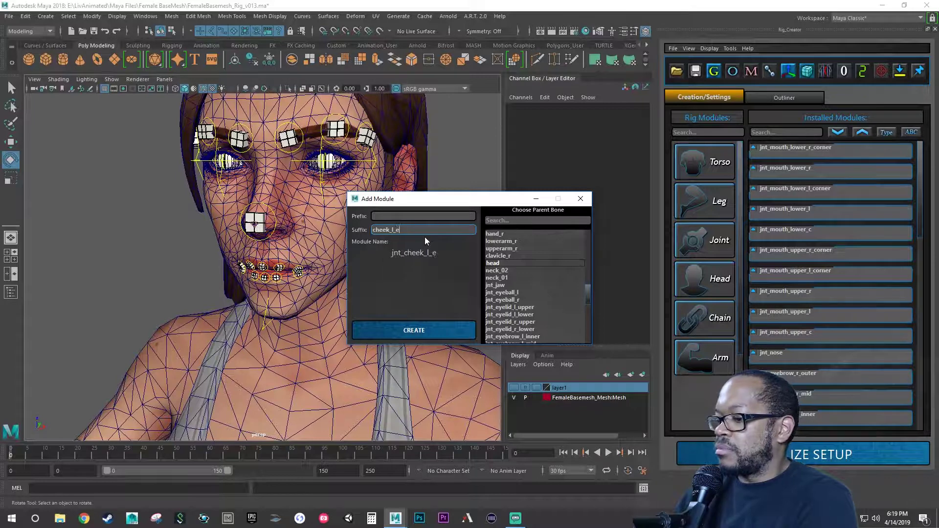
type("expand")
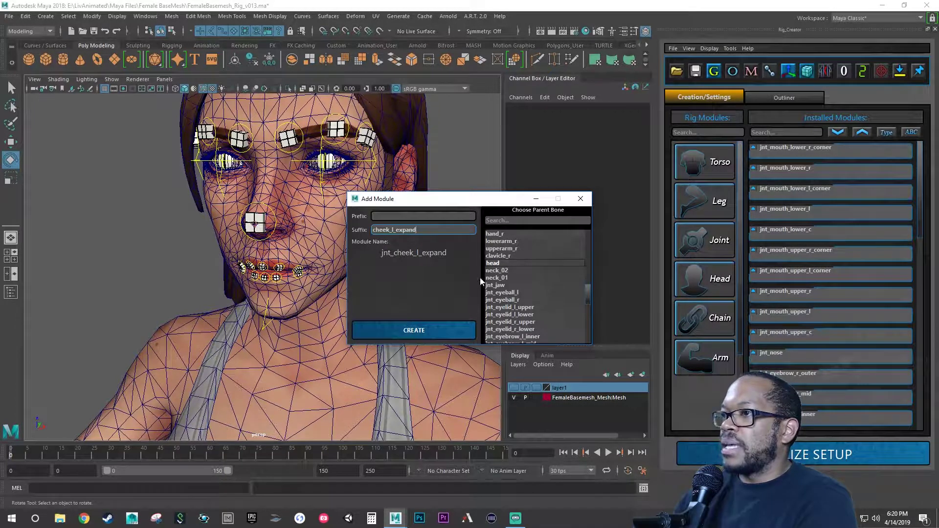
left_click(430, 333)
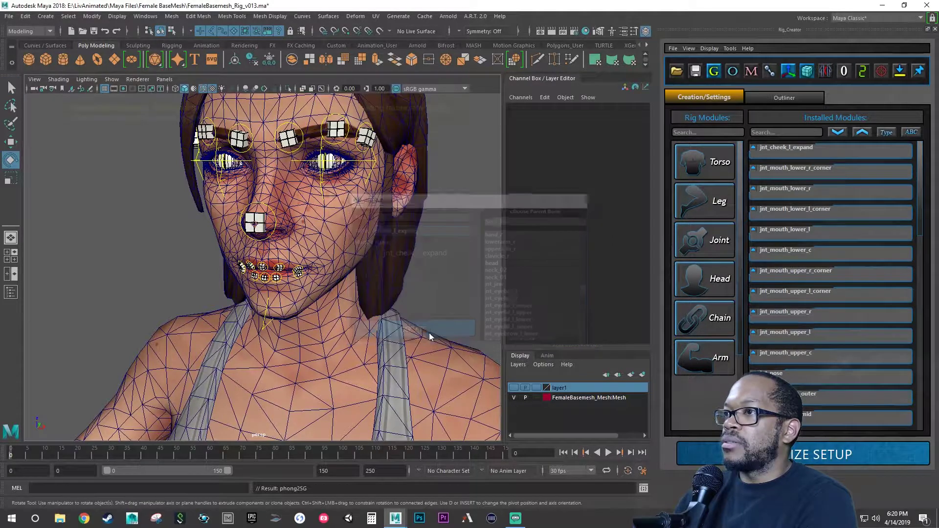
- Move the new cheek mover up beside the head, to about Translate X 22.376 and Translate Z 174.538
left_click_drag(283, 345, 315, 143)
scroll(331, 172, "up", 4)
middle_click_drag(332, 172, 326, 270, "alt")
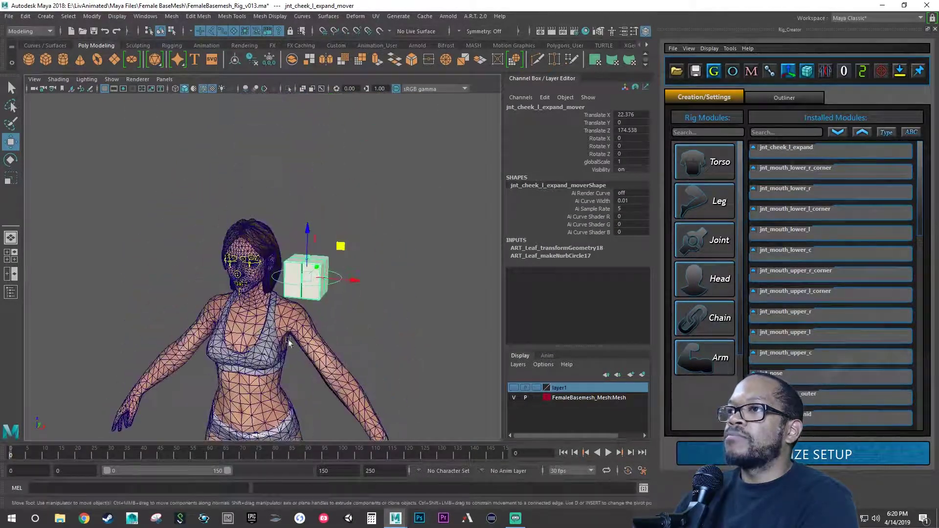
scroll(326, 270, "up", 5)
left_click_drag(346, 304, 356, 293, "alt")
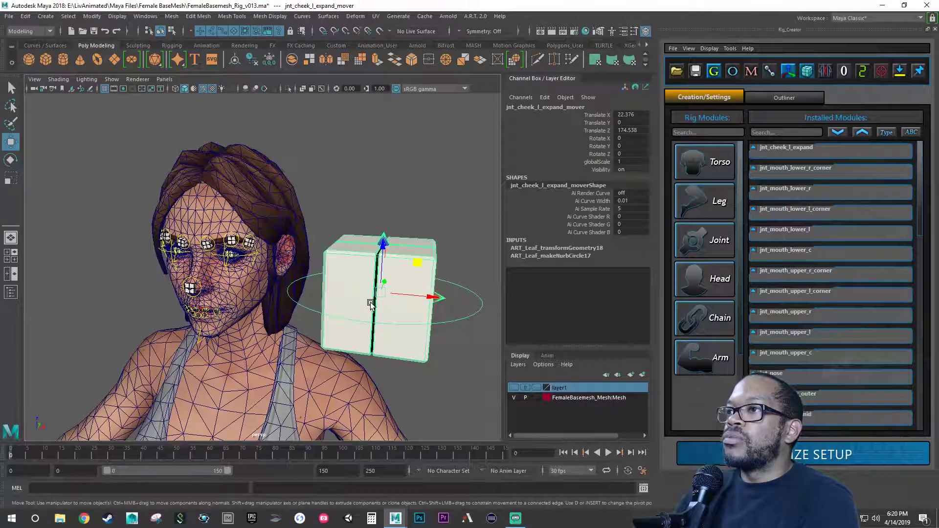
- Rotate the left cheek mover sideways by setting its Rotate Y to 90
key("e")
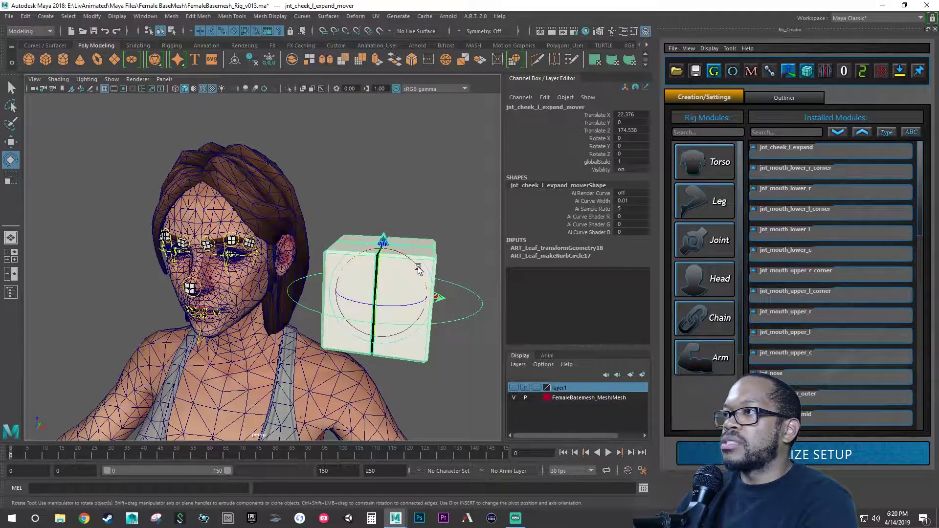
left_click_drag(419, 270, 423, 283)
double_click(630, 147)
type("90")
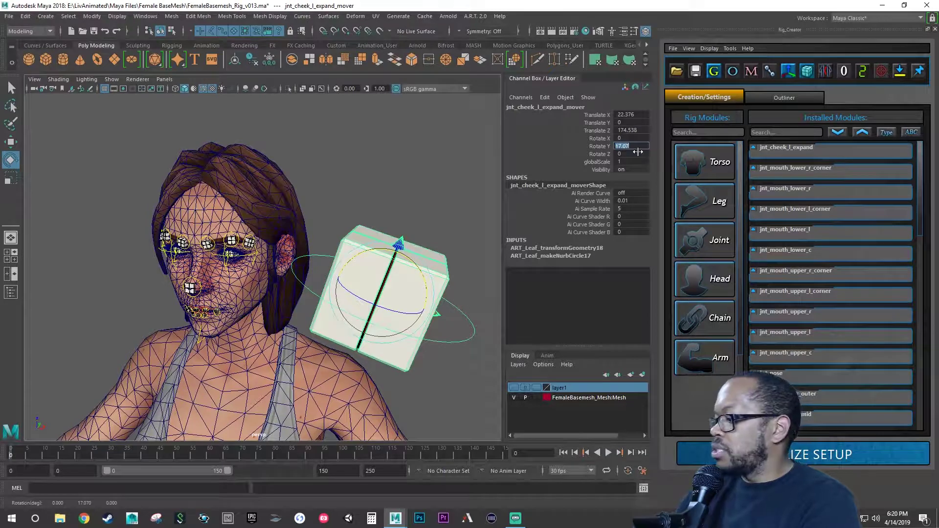
key("Return")
left_click_drag(434, 246, 369, 284, "alt")
- Shrink the left cheek mover, trying globalScale values of 0.05 and 0.1 and settling on 0.2
double_click(631, 163)
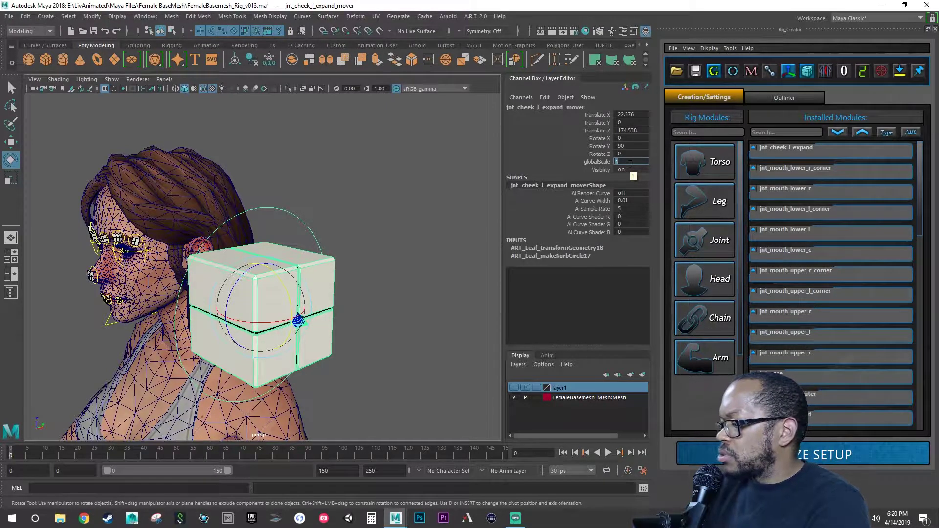
type(".05")
key("Return")
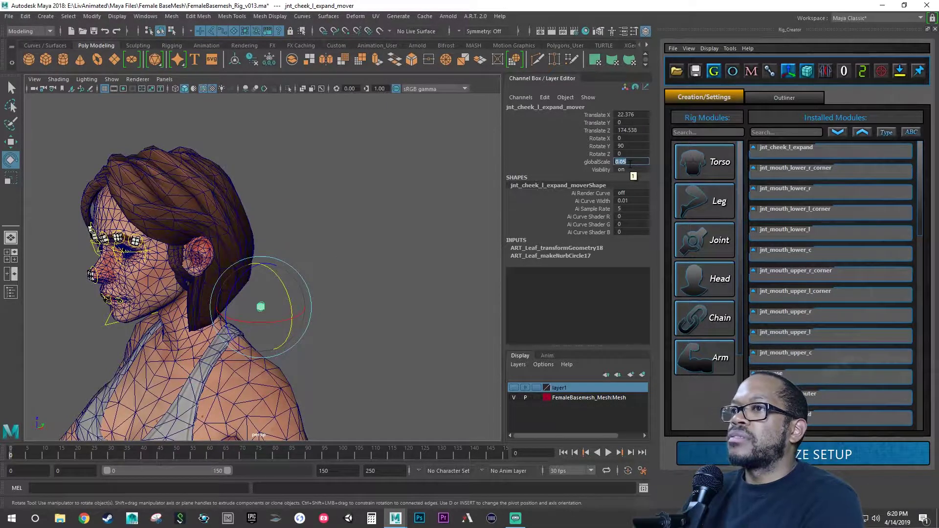
type(".1")
key("Return")
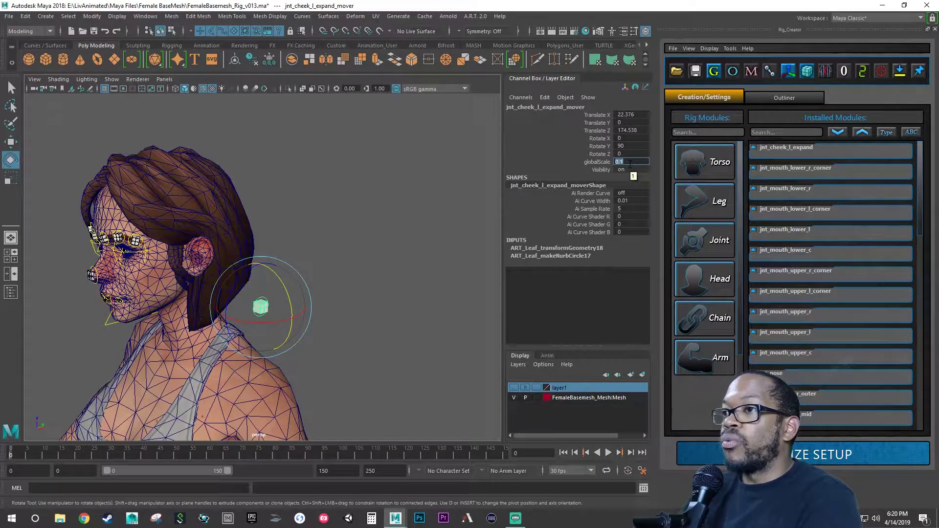
type(".2")
key("Return")
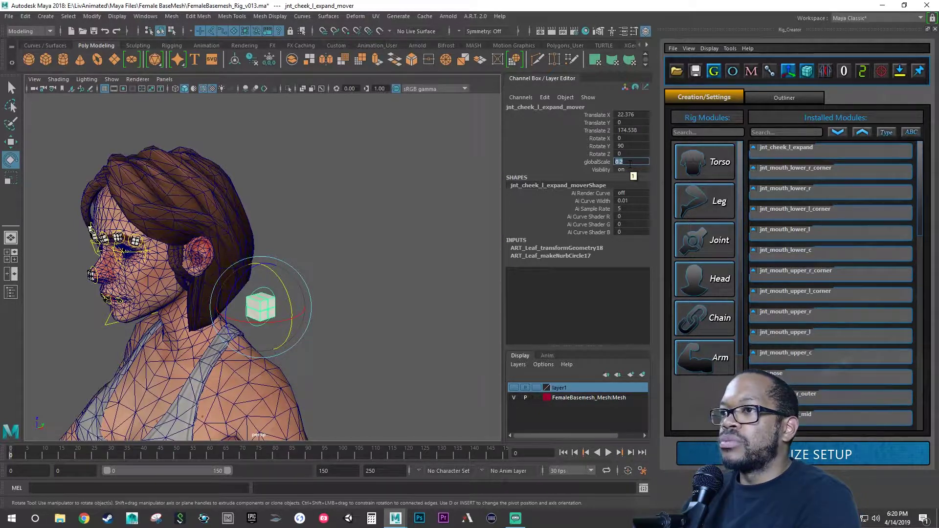
- Move the left cheek mover onto the cheek, to about Translate X 5.343 and Translate Y -7.402
left_click_drag(284, 204, 258, 321, "alt")
key("w")
scroll(263, 317, "up", 3)
scroll(289, 320, "up", 5)
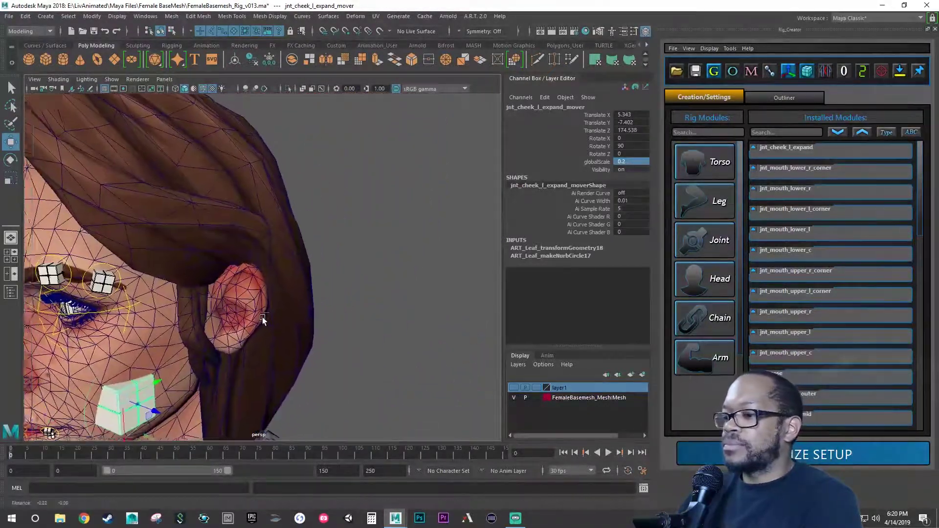
- Align the left cheek mover with the cheek surface, at about Rotate 4.758, 105.634, -22.765 and Translate 5.653, -7.565, 174.44
key("f")
key("e")
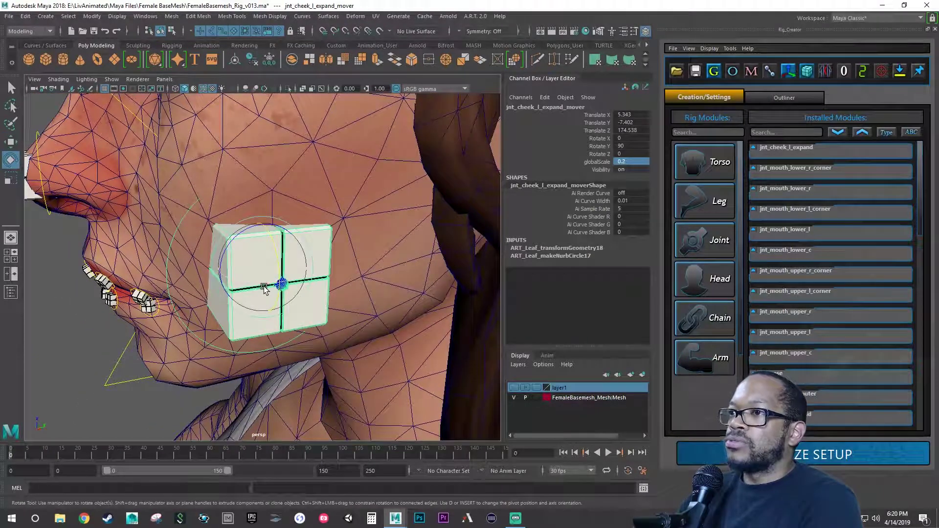
left_click_drag(247, 288, 286, 271)
key("w")
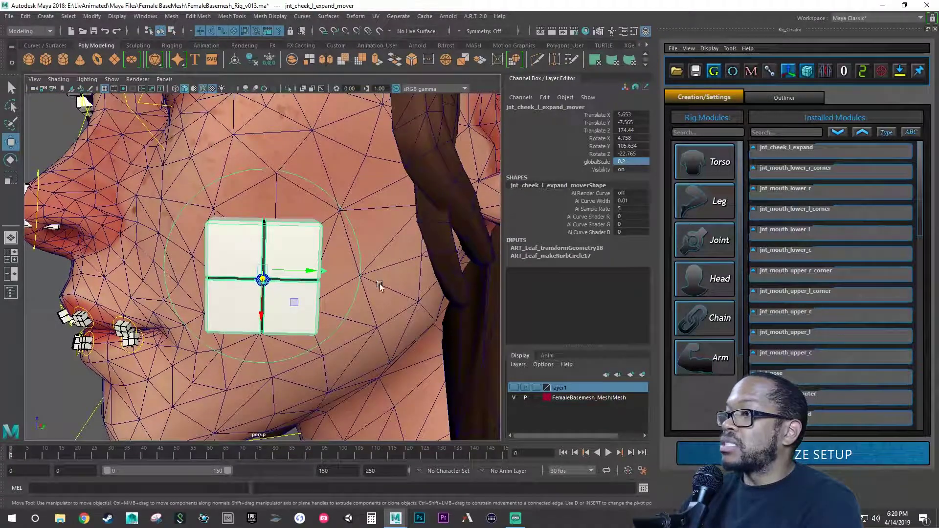
- Reduce the left cheek mover's globalScale to 0.15
double_click(630, 161)
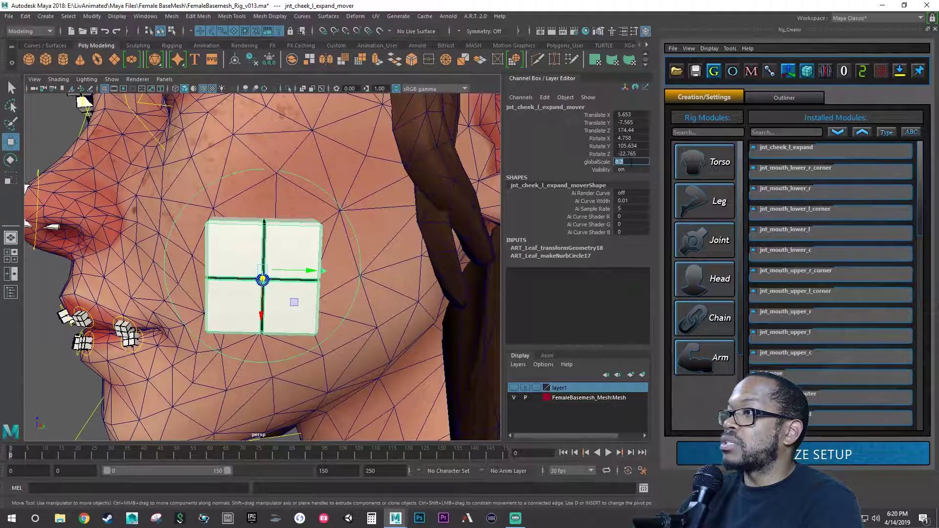
key("BackSpace")
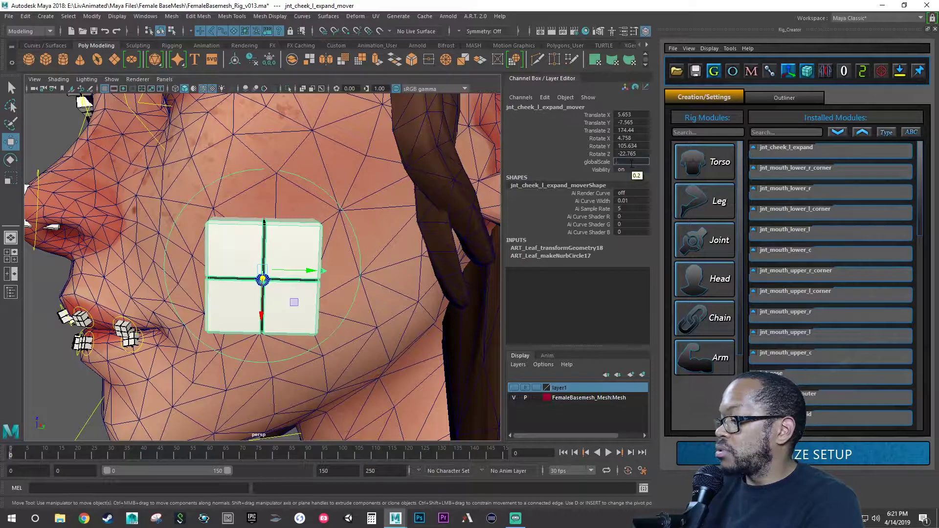
key("Return")
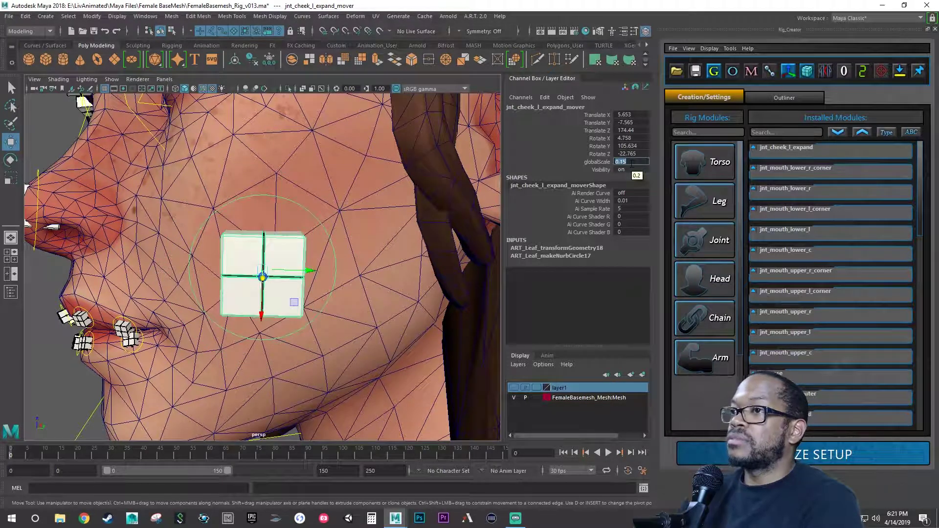
mouse_move(314, 262)
left_mouse_down("alt")
mouse_move(300, 253)
mouse_move(315, 250)
left_mouse_up("alt")
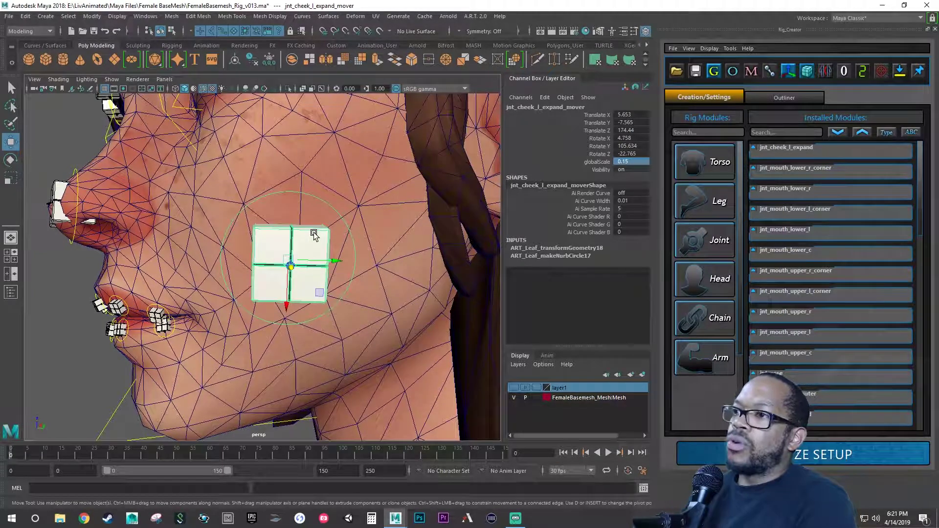